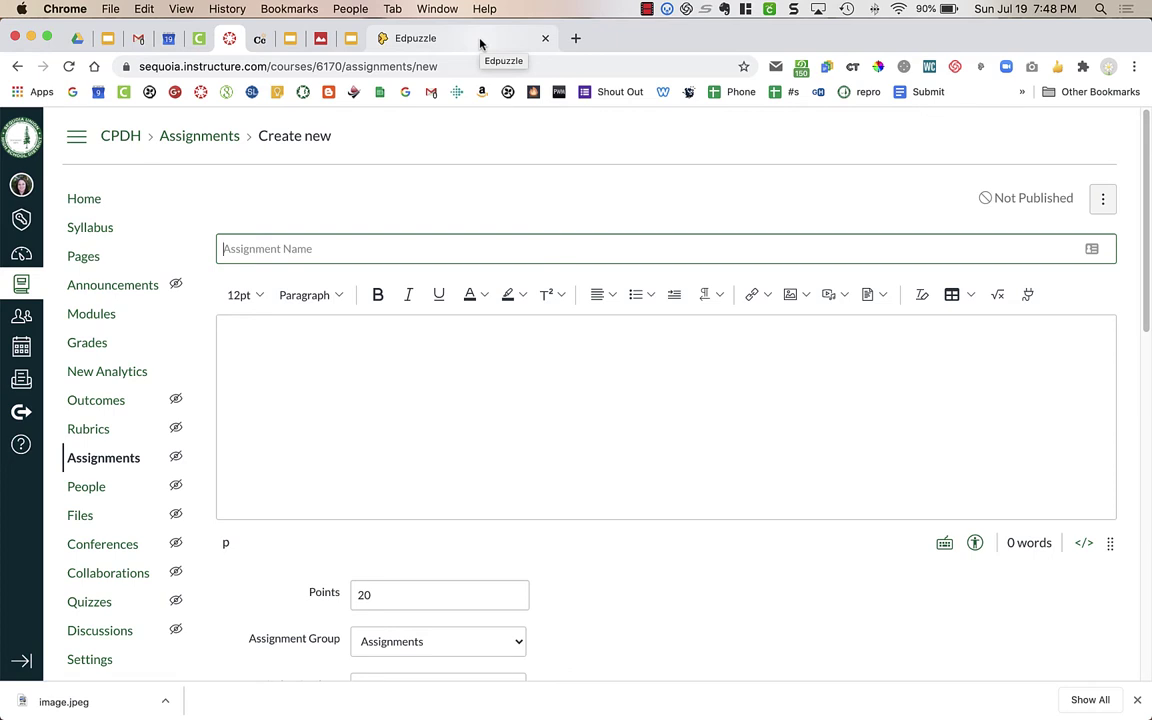
- In Edpuzzle's My Content, scroll down to the saved videos to find Austin's Butterfly
left_click(480, 43)
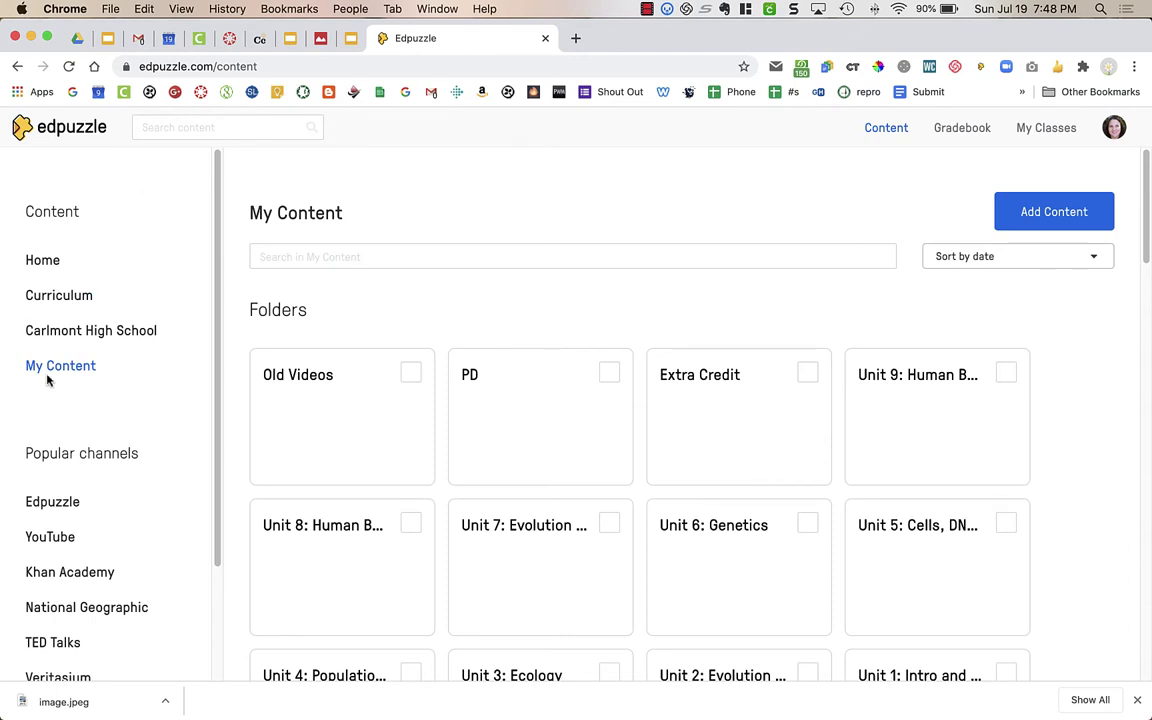
scroll(478, 522, "down", 5)
scroll(480, 522, "down", 2)
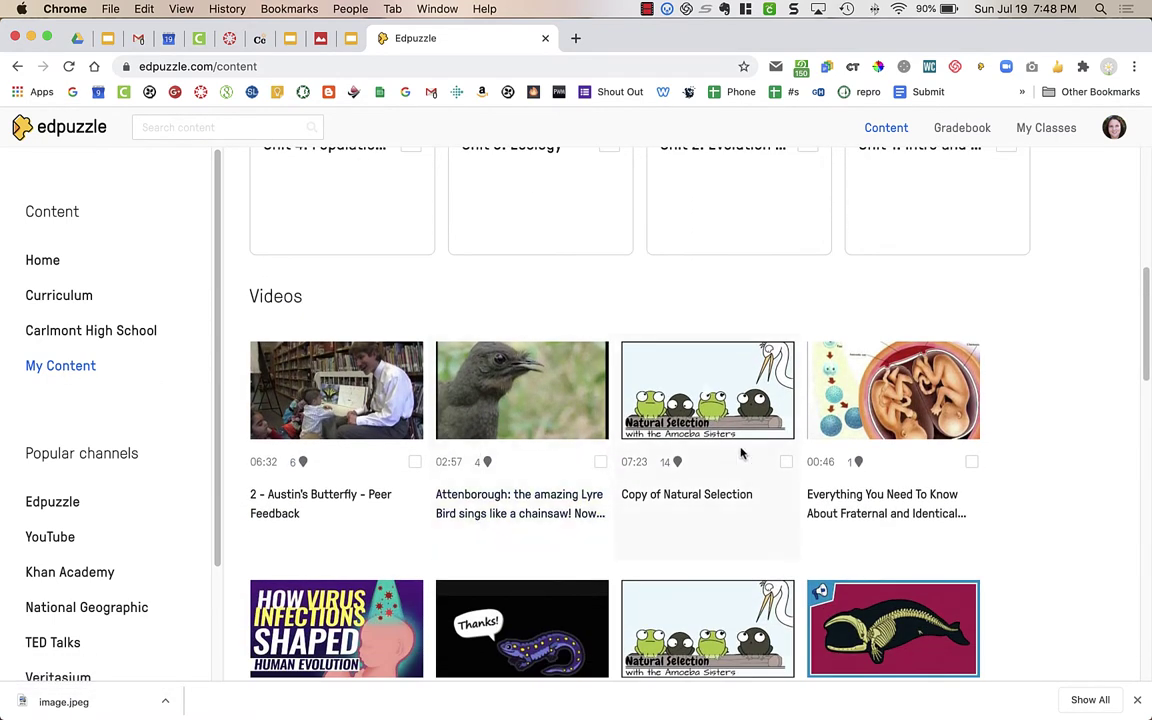
scroll(741, 454, "up", 6)
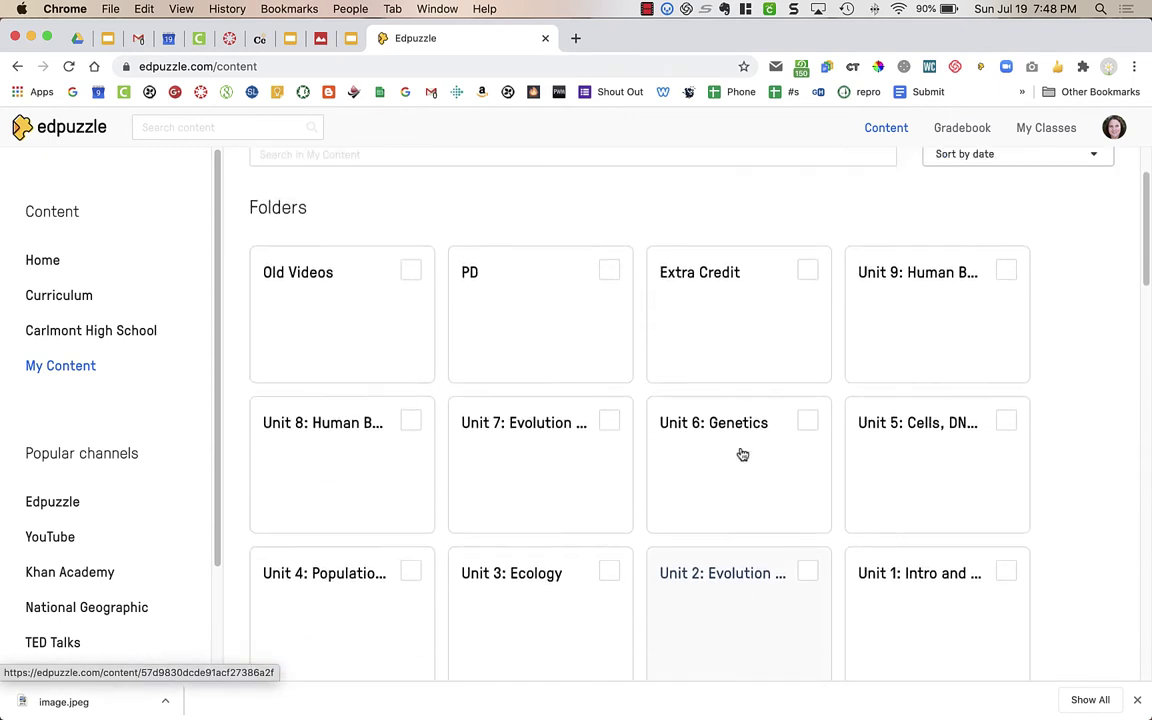
scroll(741, 454, "up", 1)
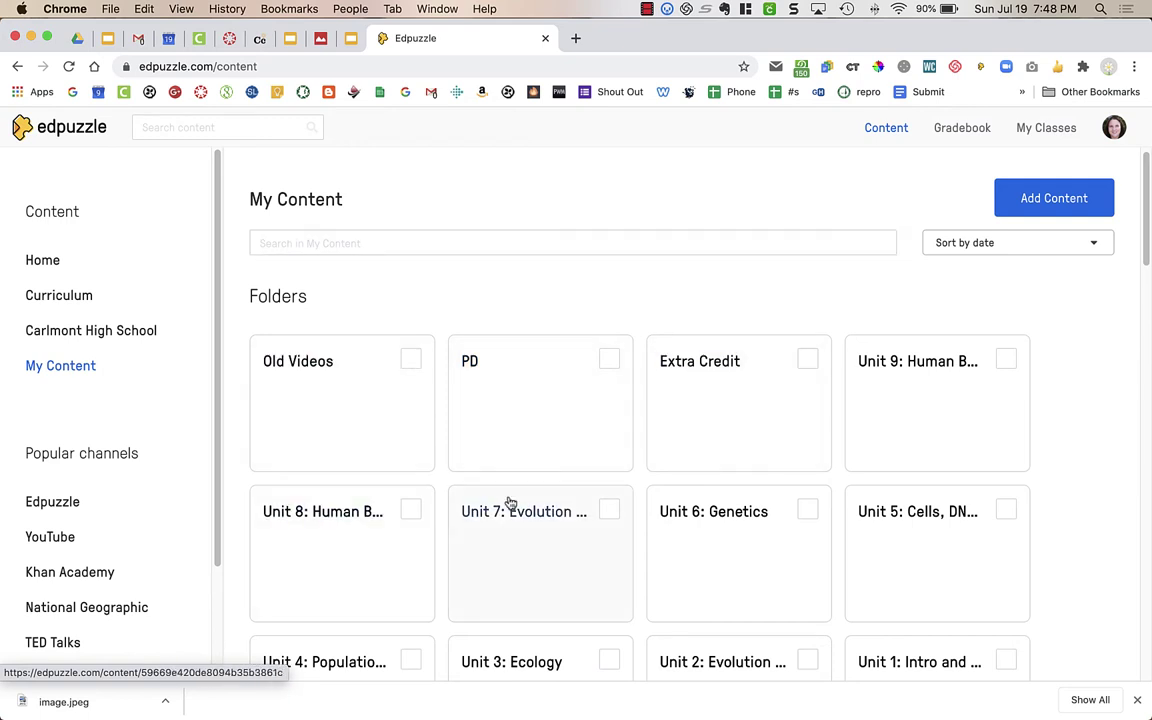
scroll(510, 502, "down", 5)
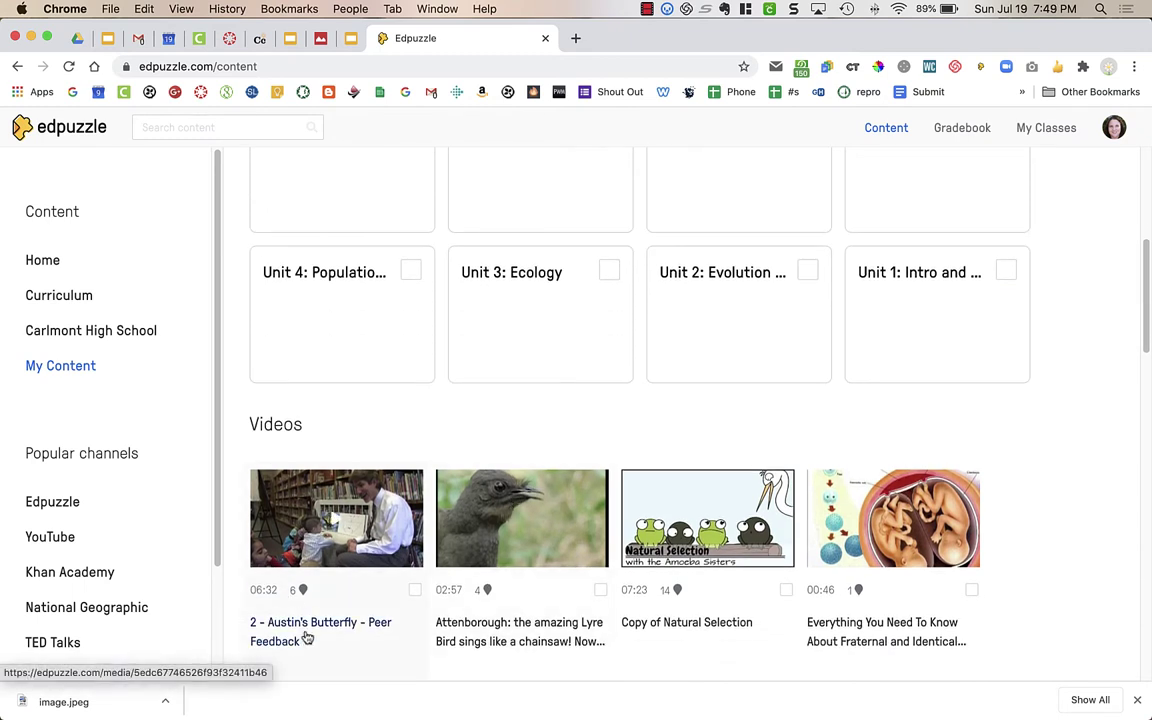
- Name the Canvas assignment 'Austin's Butterfly' and change its points from 20 to 5
left_click(229, 40)
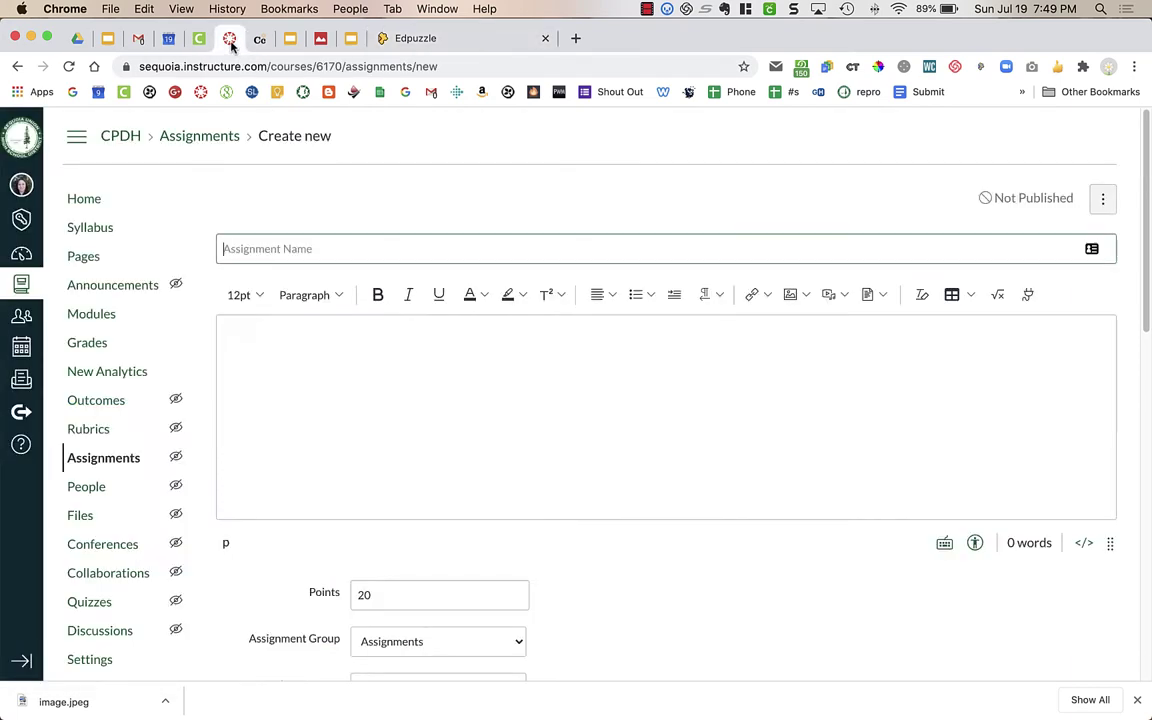
left_click(286, 251)
type("Austin")
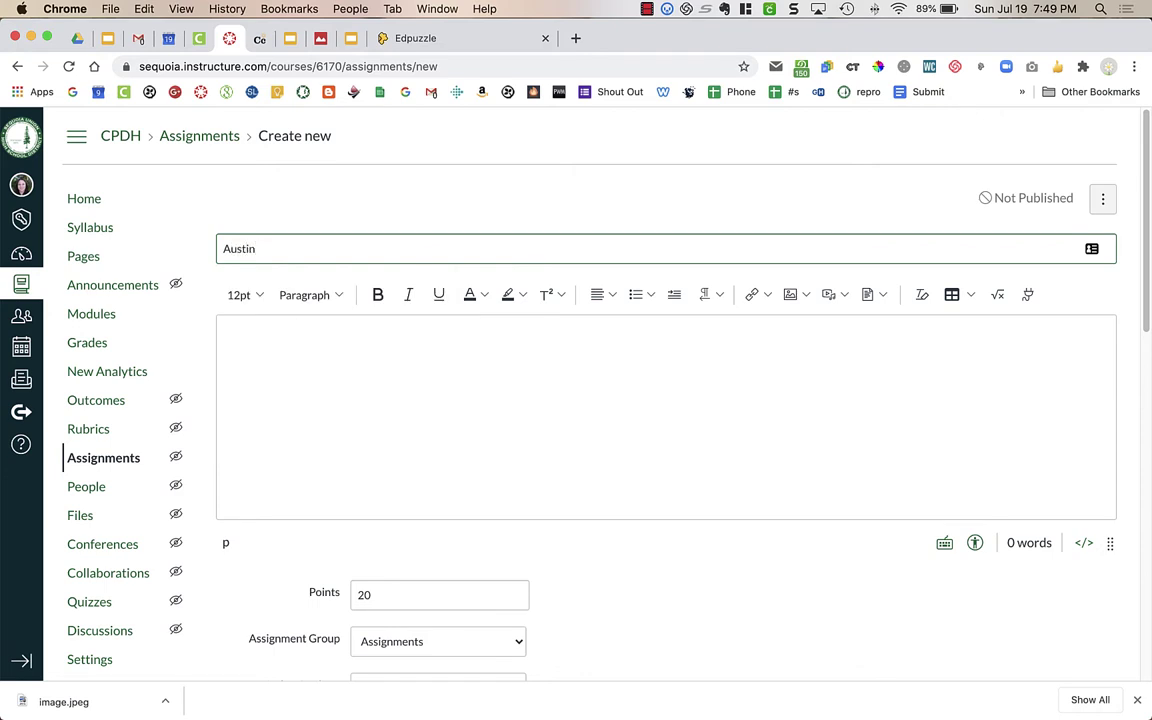
type("'s Butterfly")
scroll(316, 375, "down", 5)
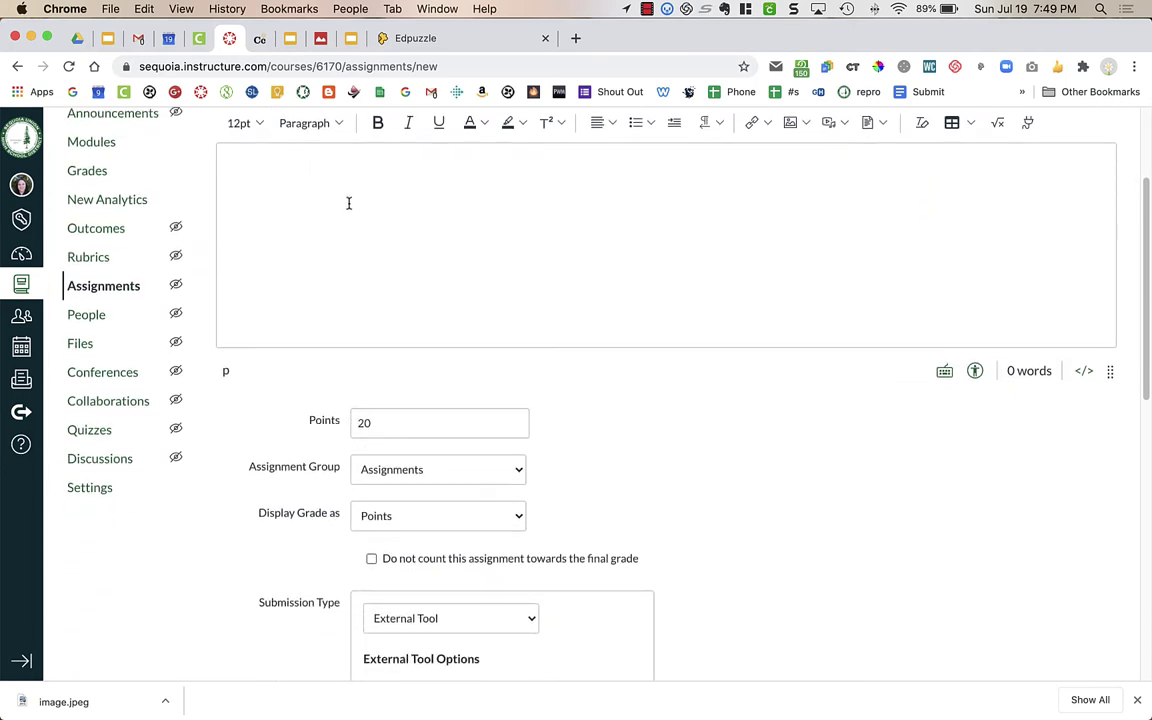
scroll(349, 203, "down", 4)
double_click(362, 268)
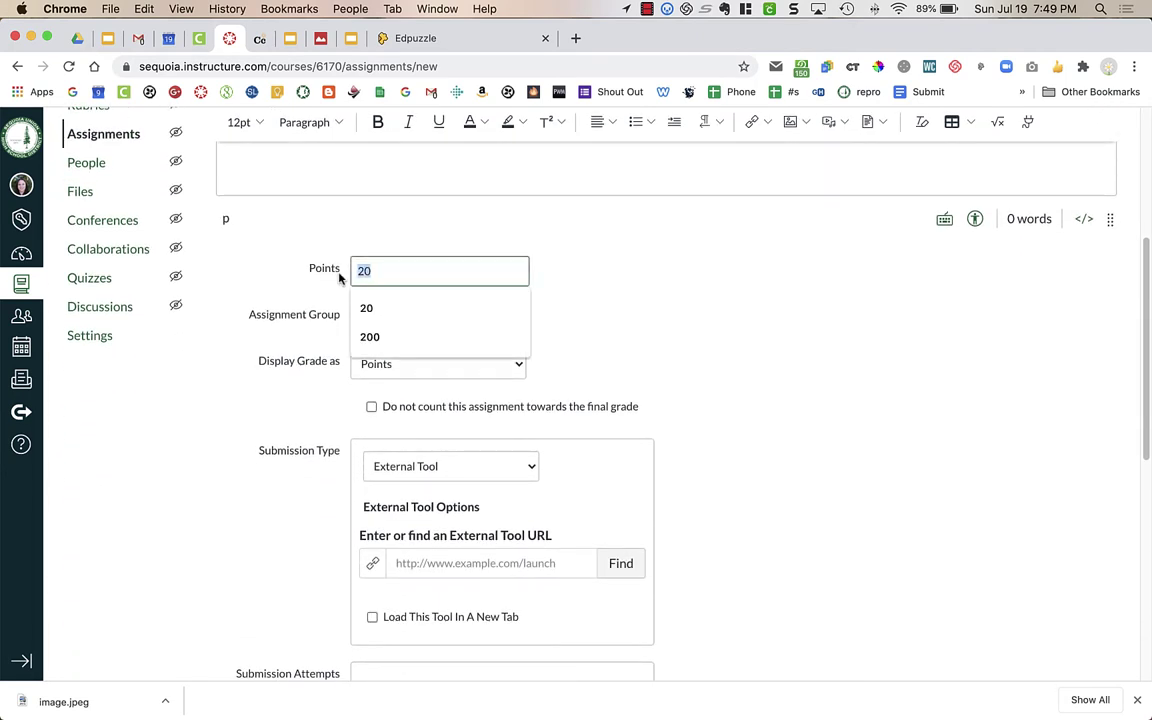
type("5")
left_click(719, 429)
- Set the assignment's due date to July 22
scroll(719, 429, "down", 3)
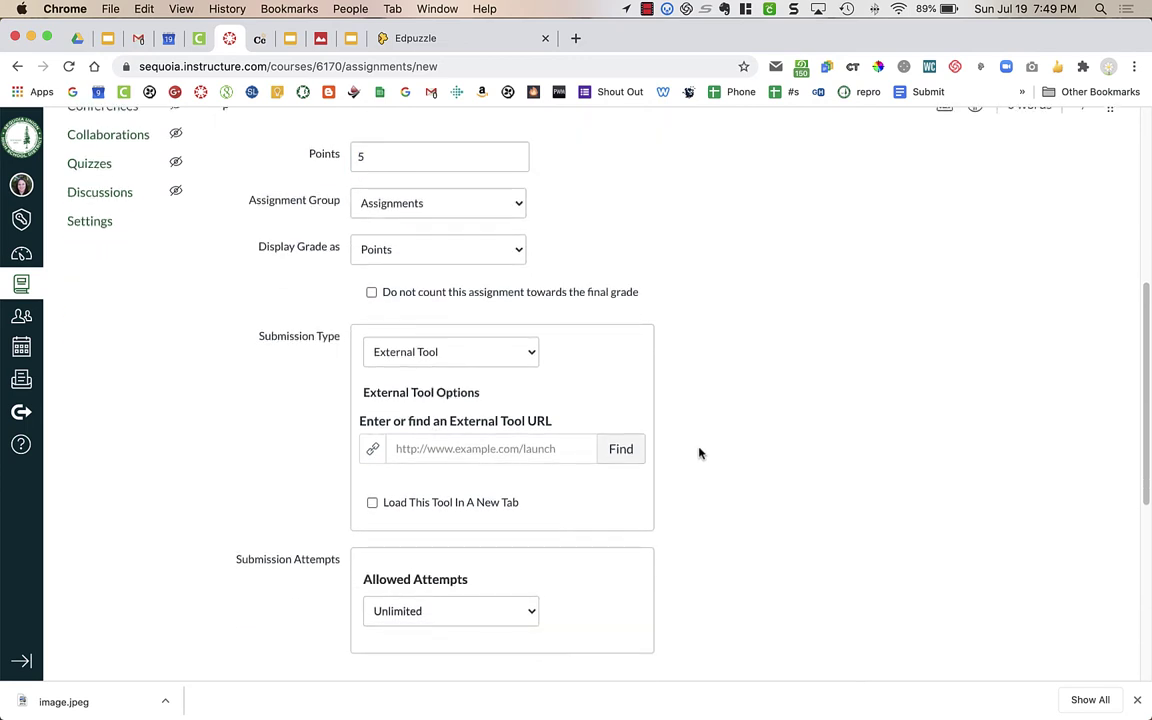
scroll(699, 452, "down", 3)
scroll(699, 453, "down", 5)
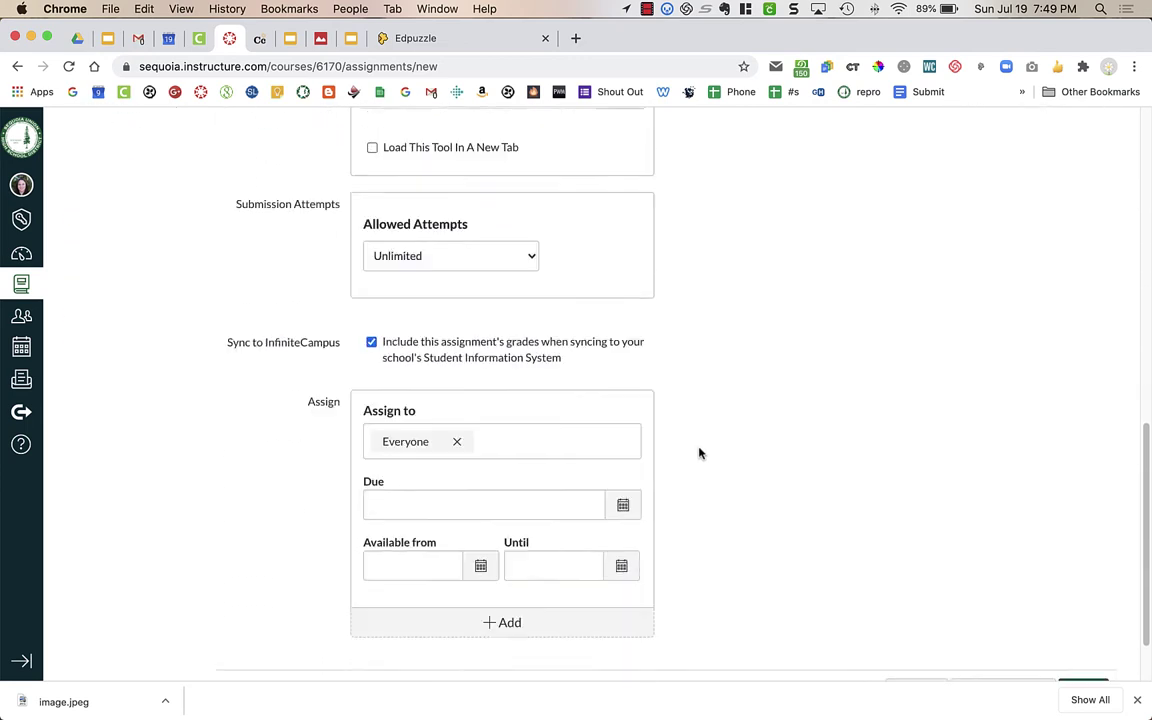
left_click(622, 441)
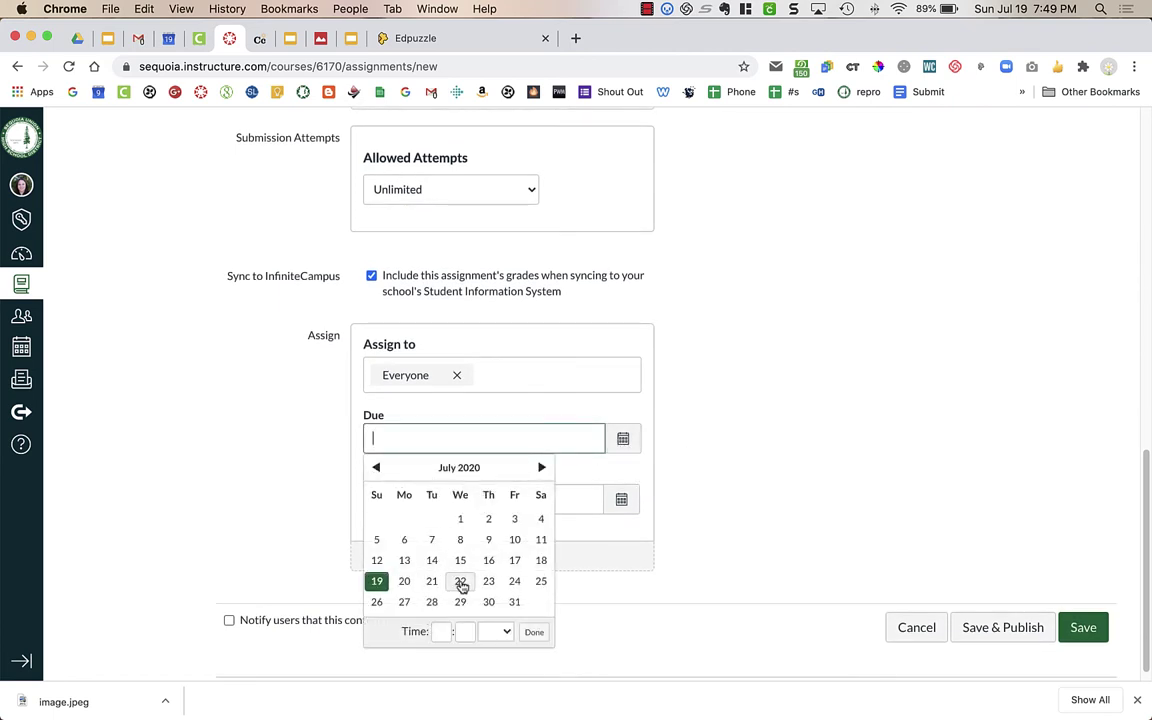
left_click(460, 581)
scroll(827, 457, "up", 2)
scroll(826, 457, "up", 3)
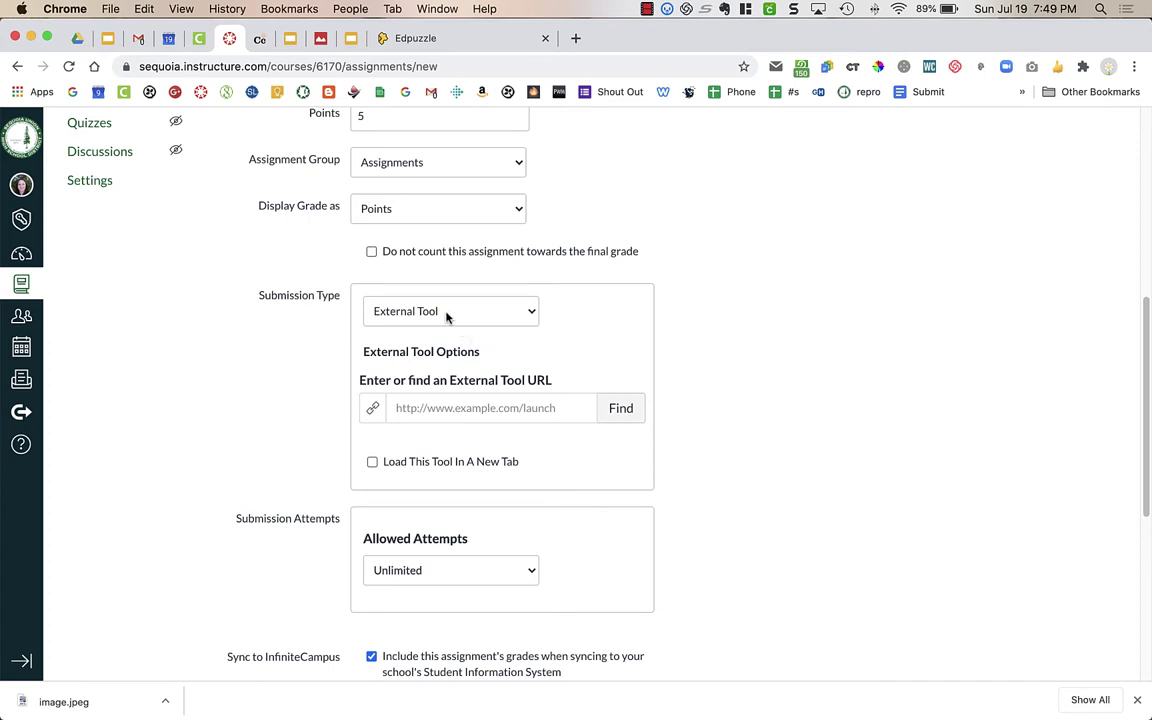
- Keep External Tool as the submission type and pick EDpuzzle (pro trial) from the tool list
left_click(445, 313)
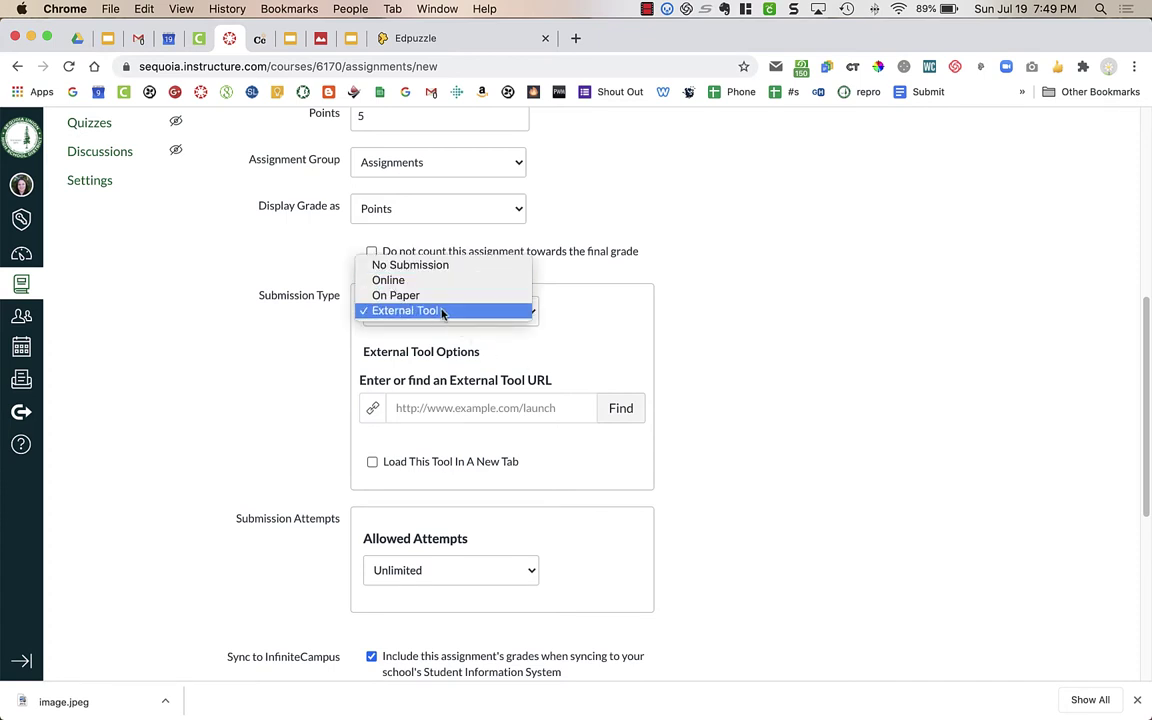
left_click(437, 313)
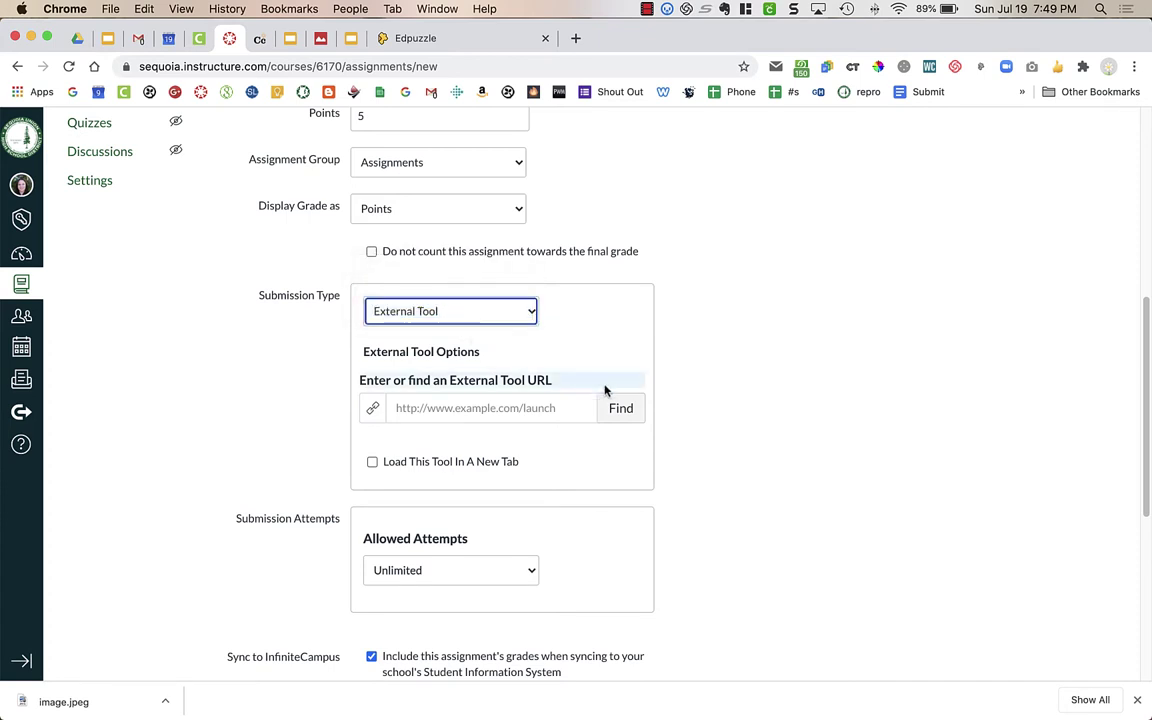
left_click(618, 408)
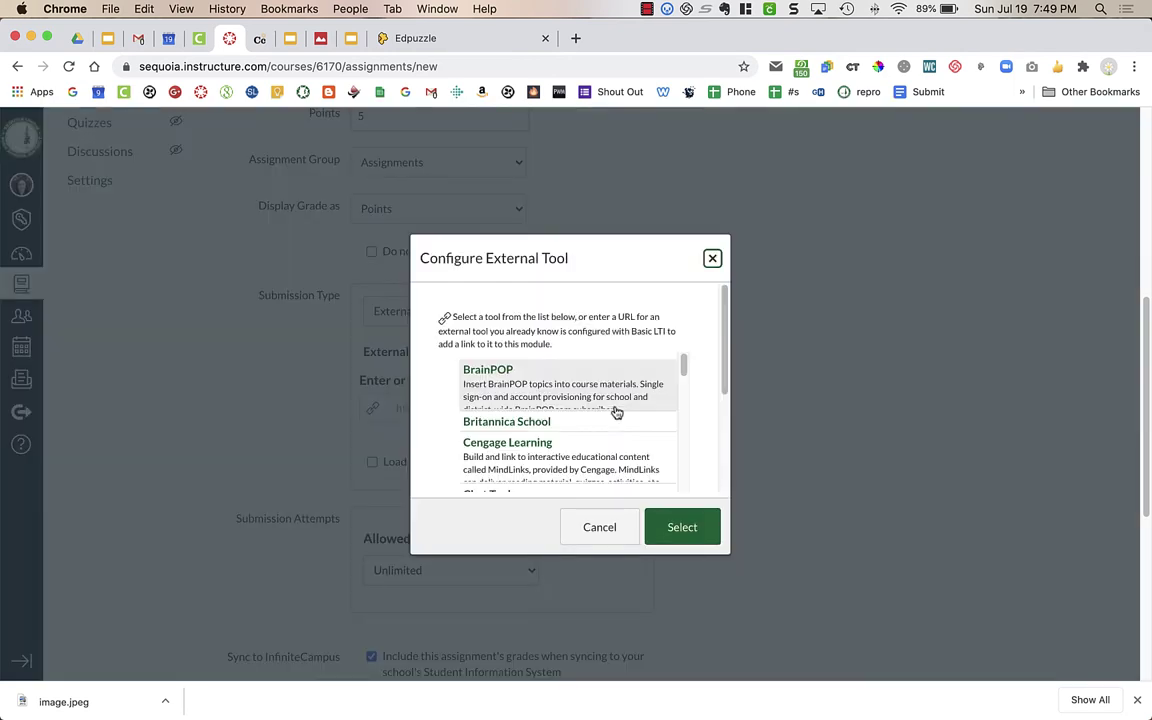
scroll(617, 415, "down", 5)
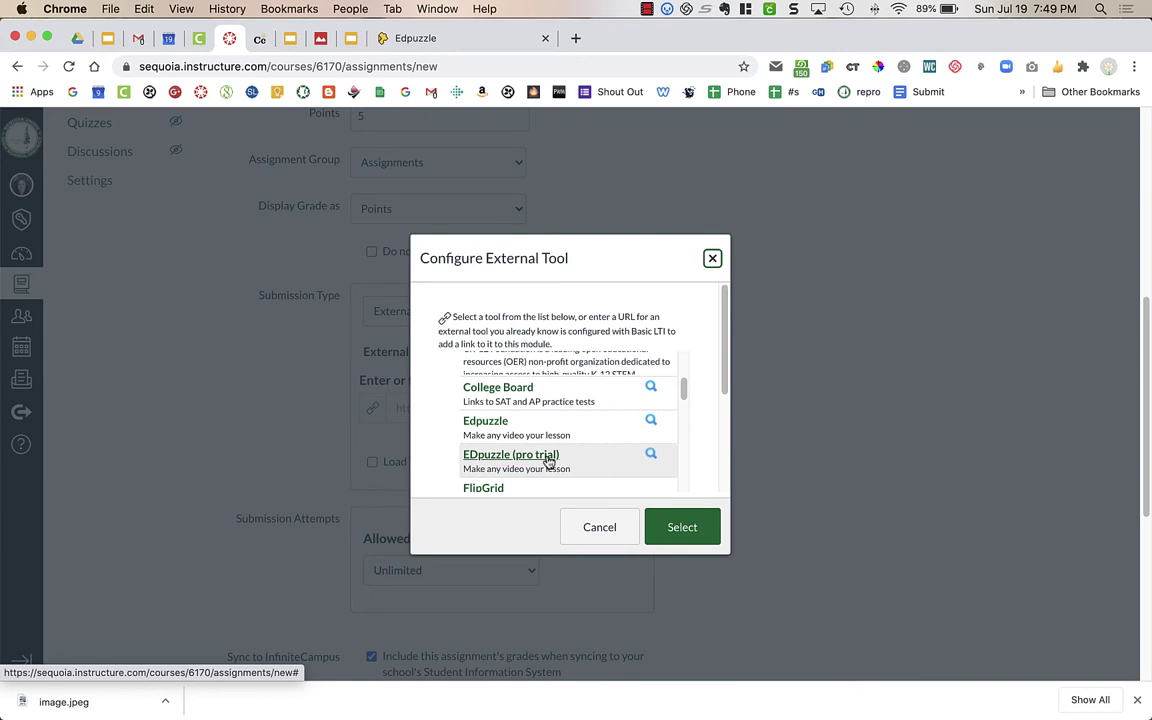
left_click(548, 457)
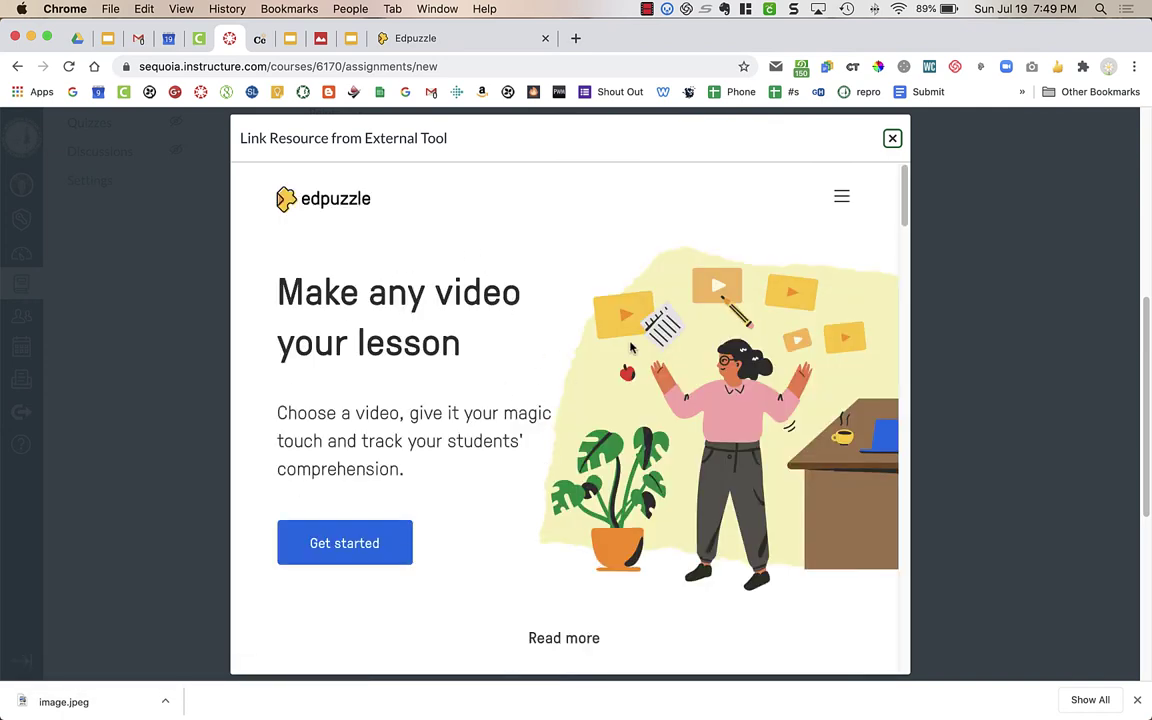
- Sign up to Edpuzzle as a teacher using the school Google account
left_click(395, 553)
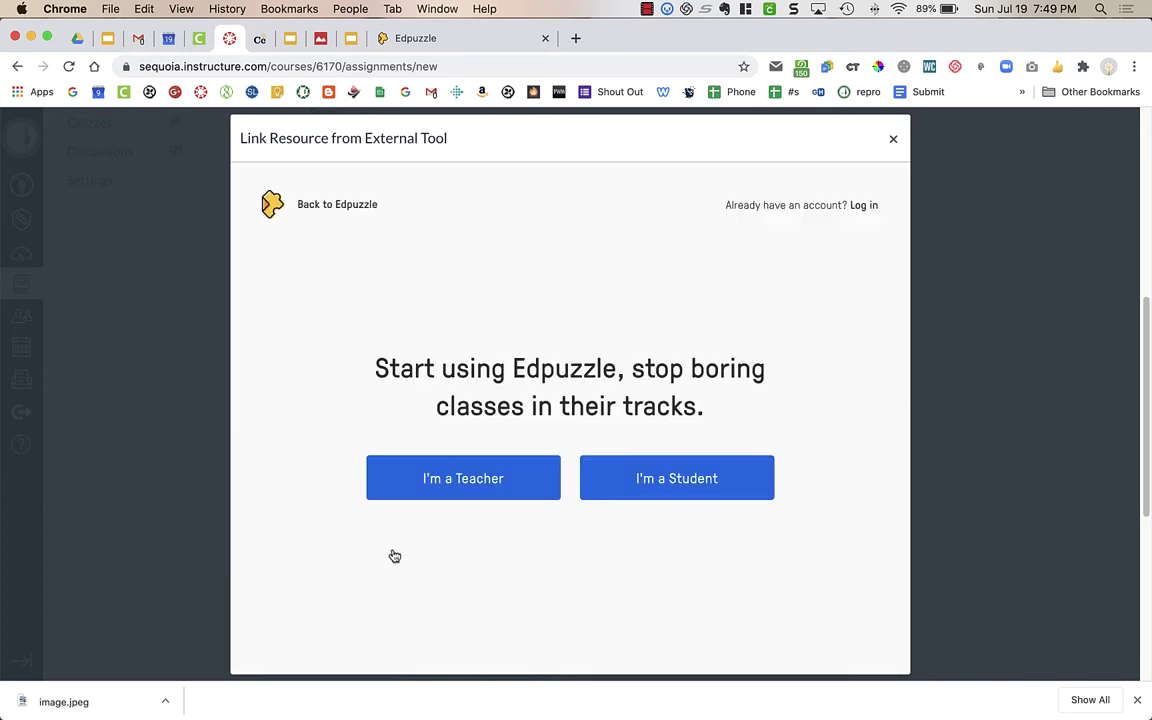
left_click(486, 481)
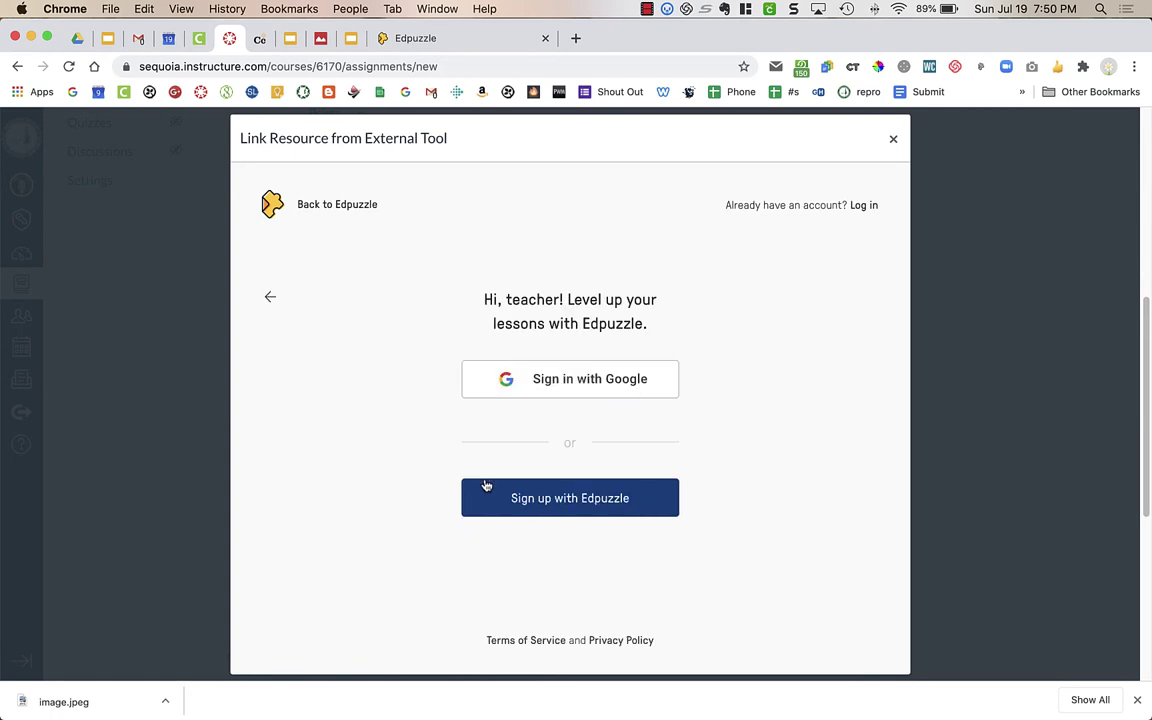
left_click(555, 383)
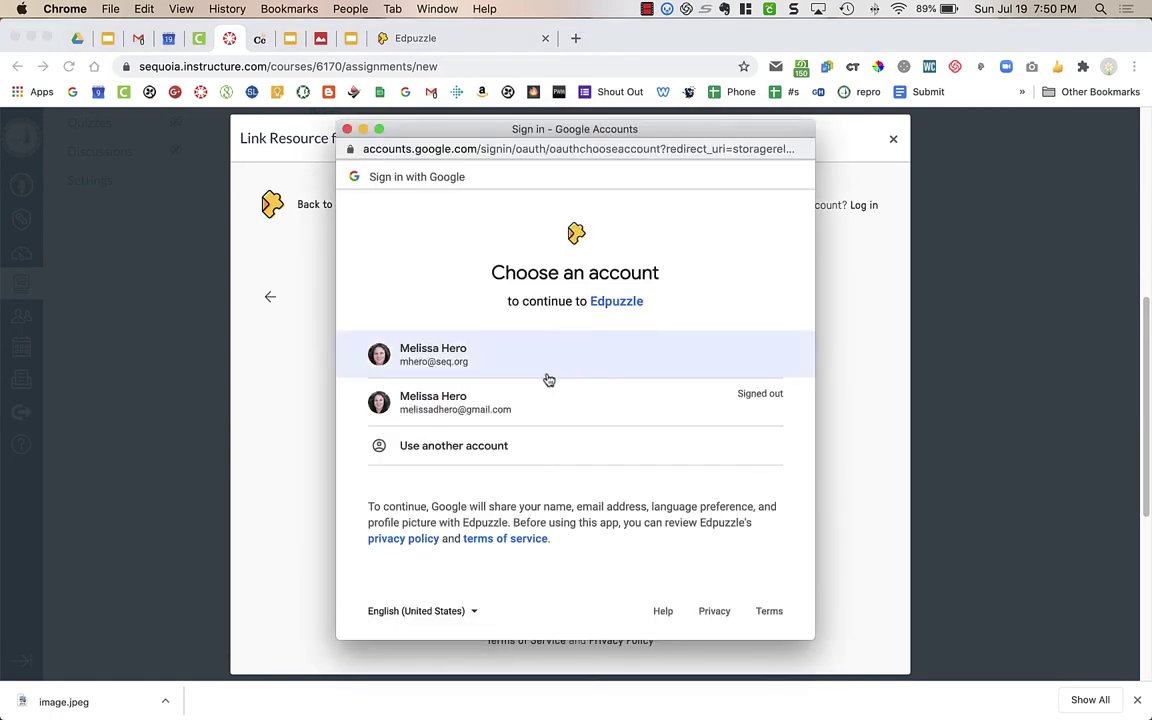
left_click(540, 372)
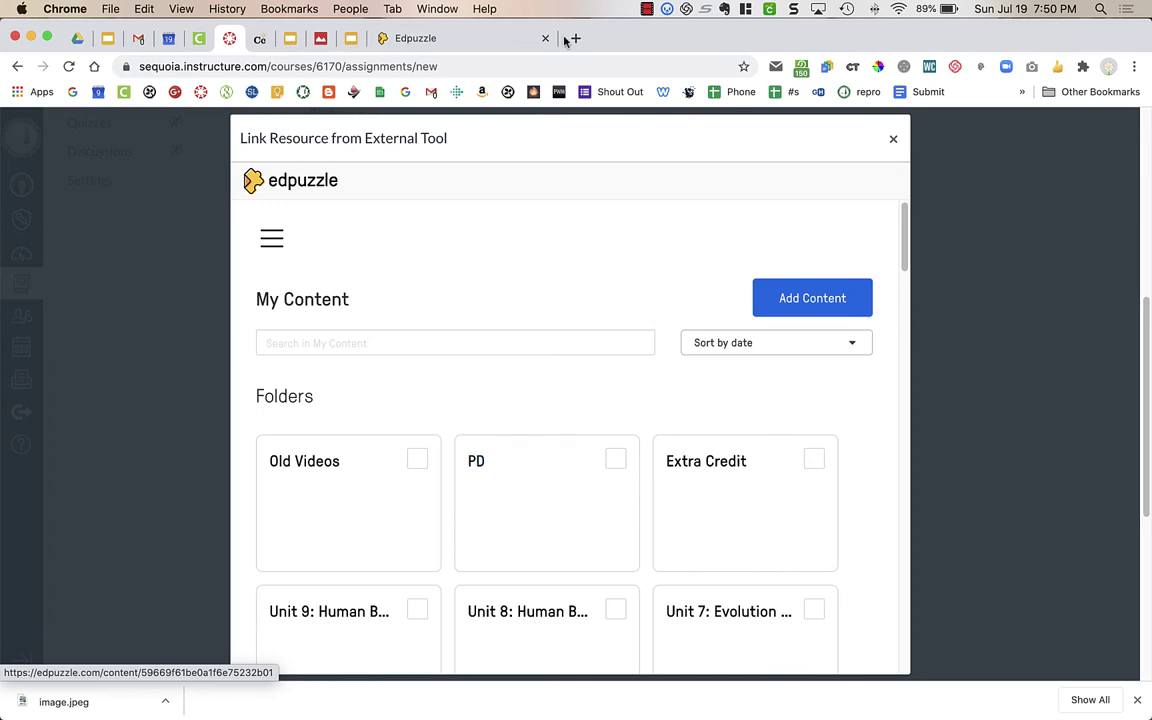
- Check the video list on the standalone Edpuzzle My Content tab
left_click(500, 44)
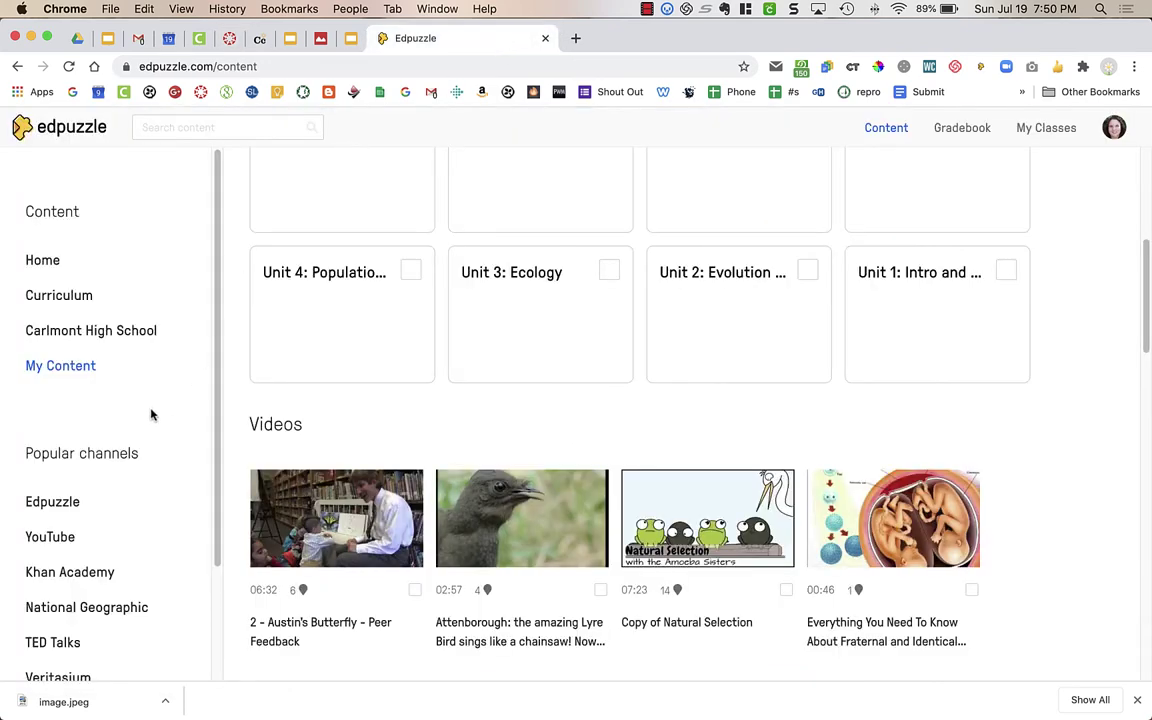
scroll(427, 342, "down", 2)
scroll(400, 260, "up", 3)
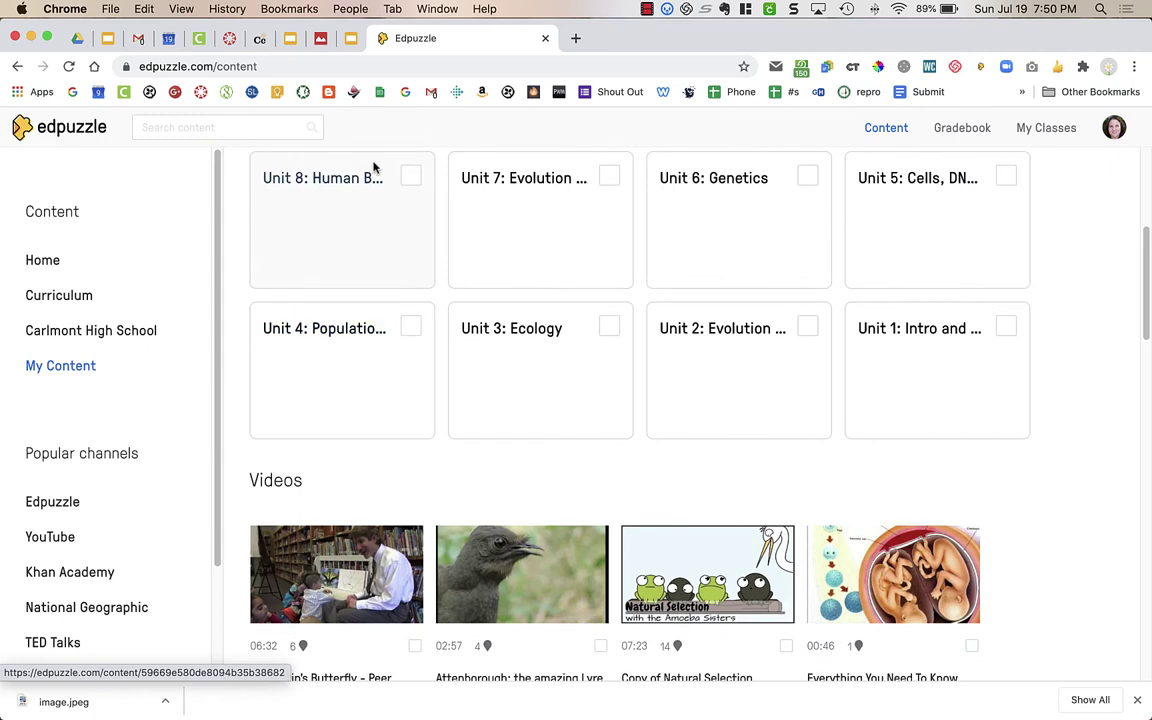
- In the linking window, preview '2 - Austin's Butterfly - Peer Feedback' and choose to assign it
left_click(229, 38)
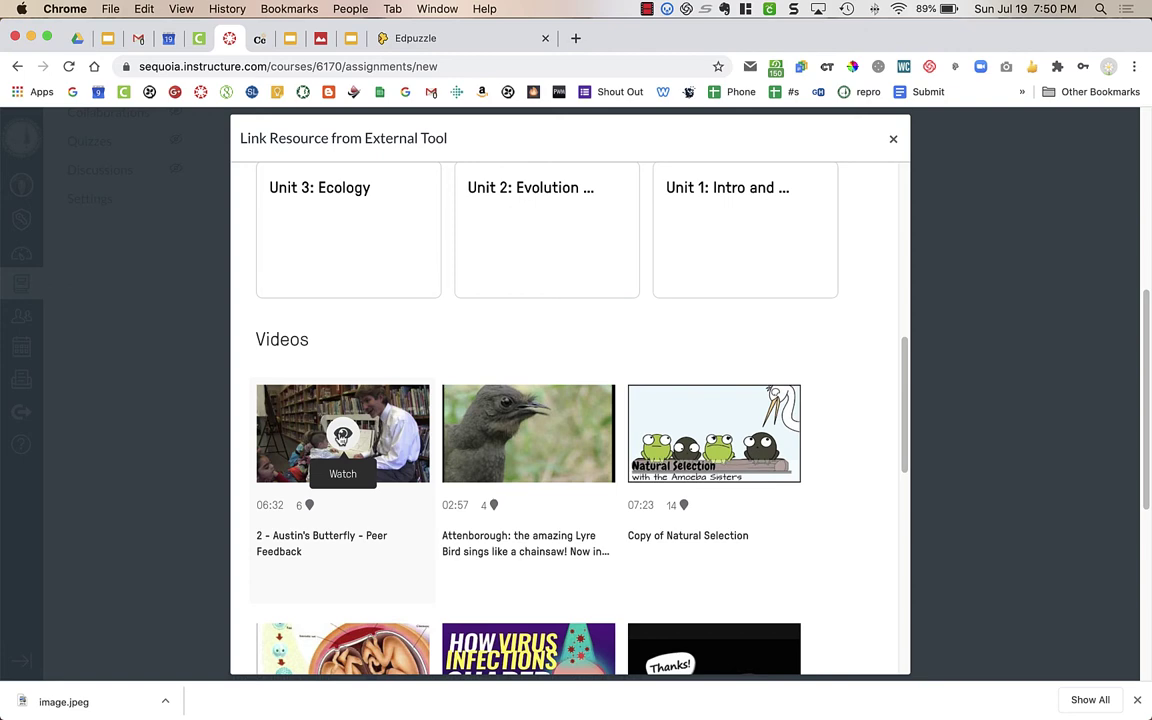
left_click(342, 437)
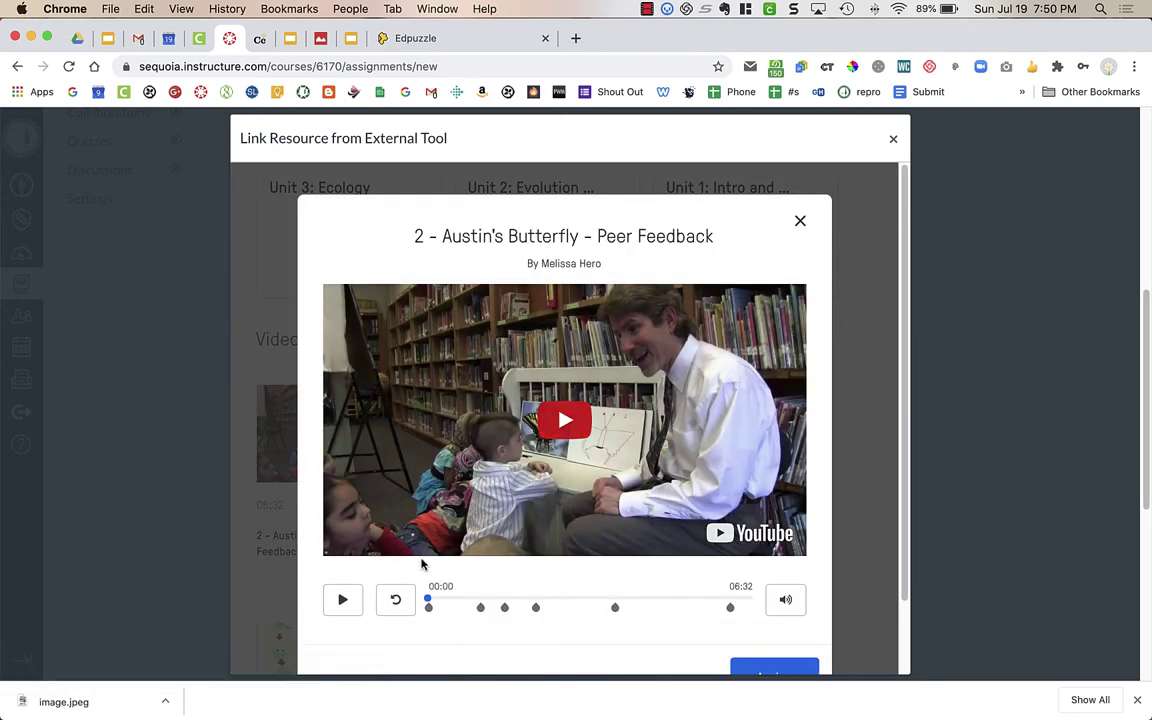
scroll(398, 624, "down", 2)
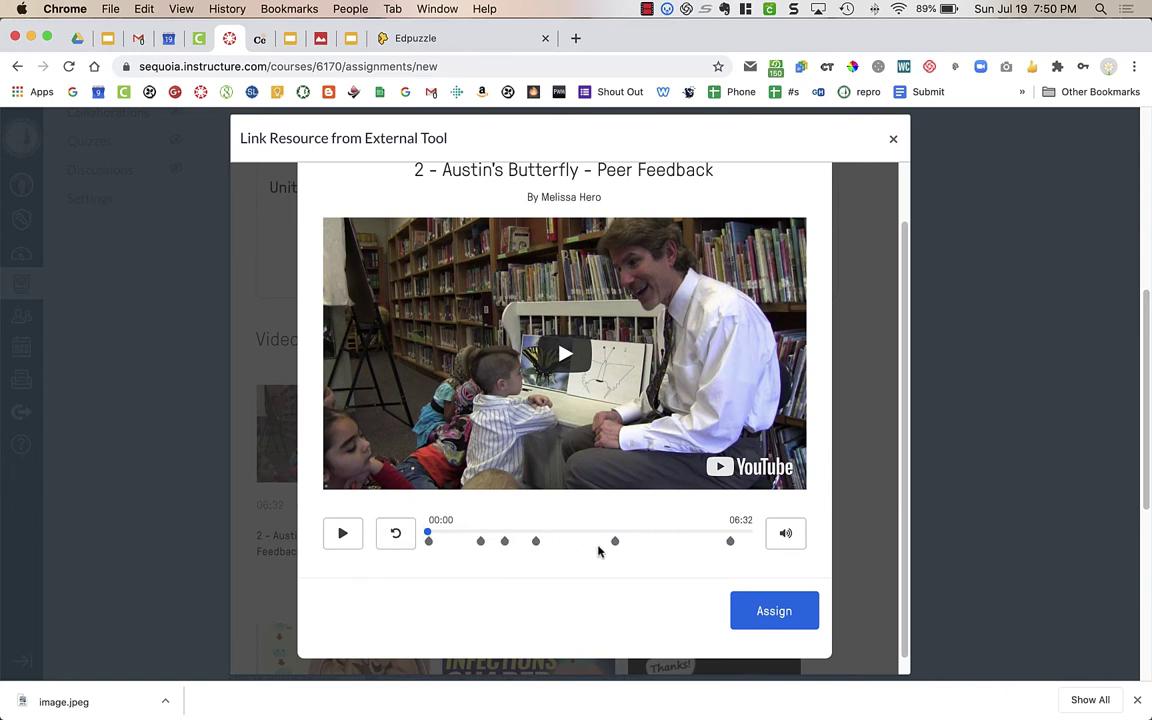
left_click(774, 611)
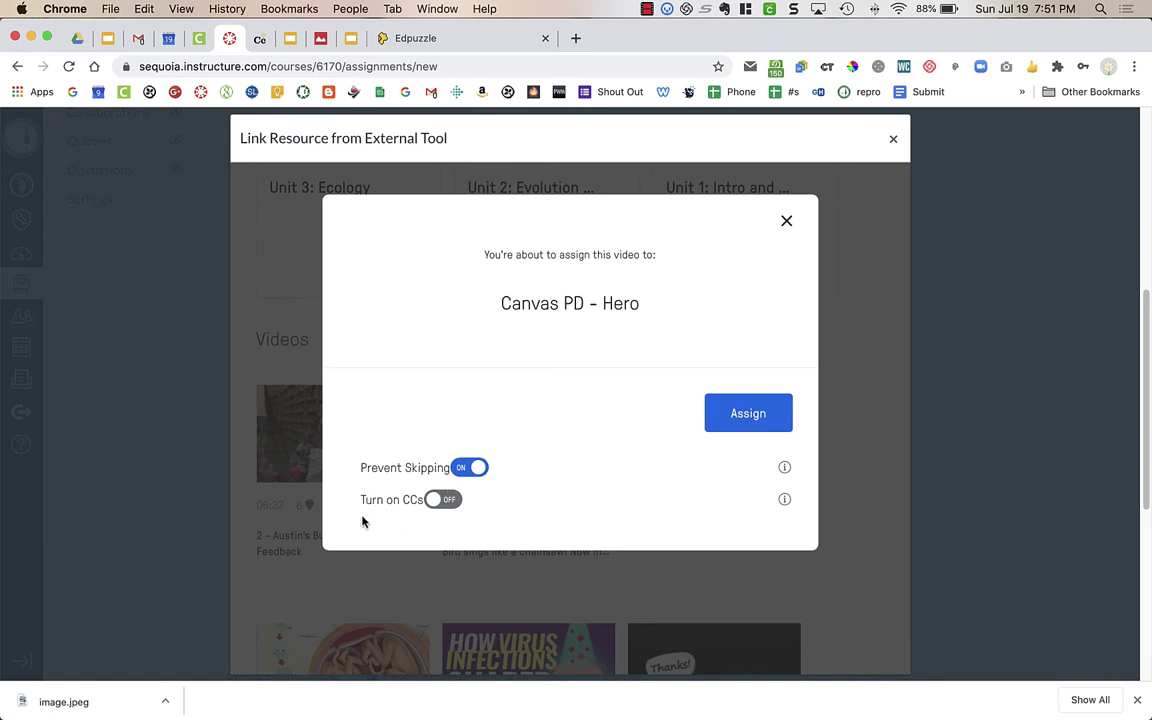
- Turn closed captions on and assign the video to the class
left_click(441, 500)
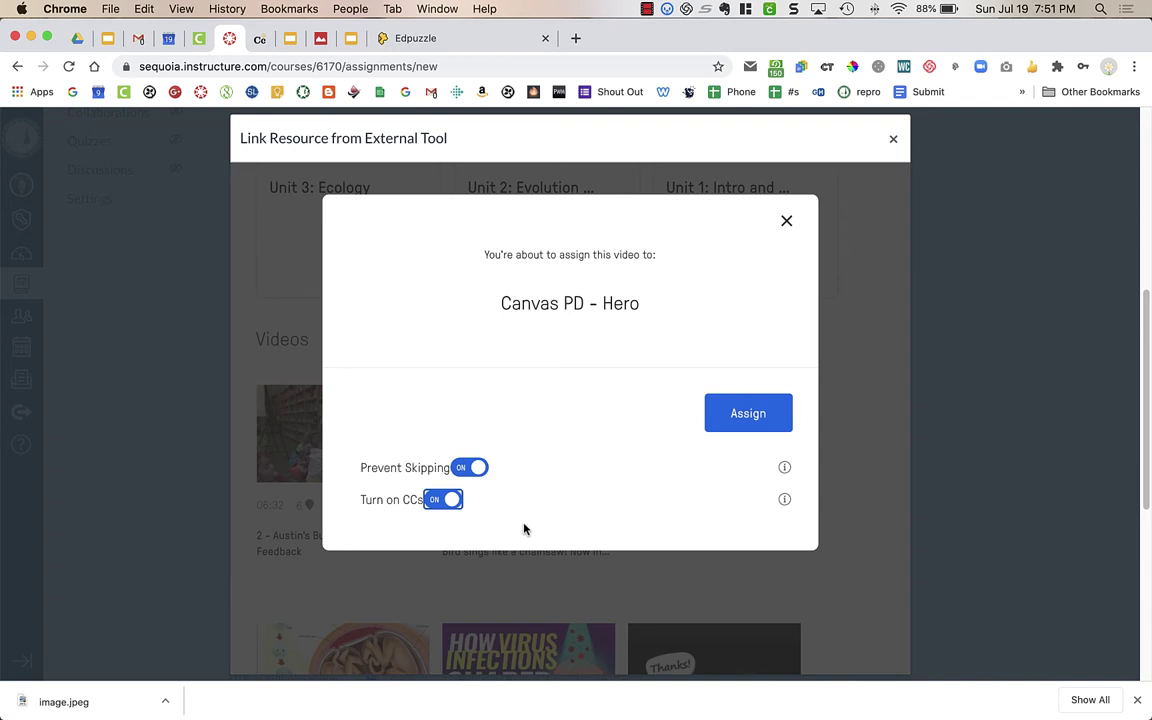
left_click(736, 414)
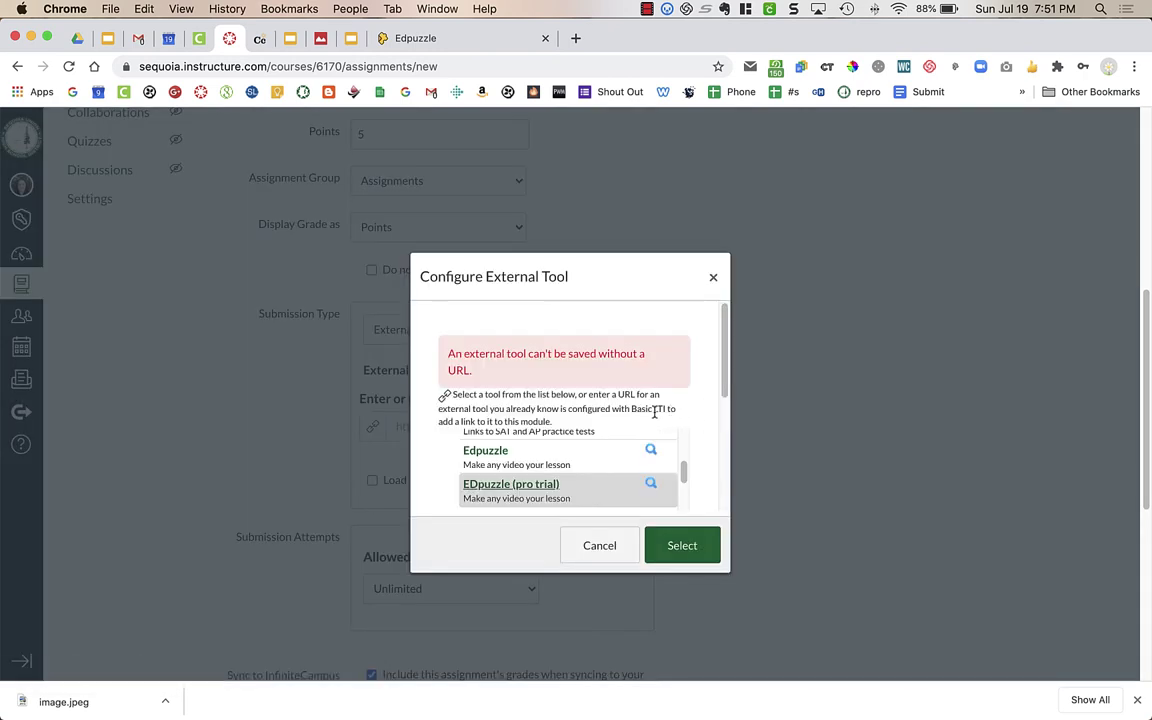
- Insert the Edpuzzle link into the assignment and save it without publishing
left_click(679, 548)
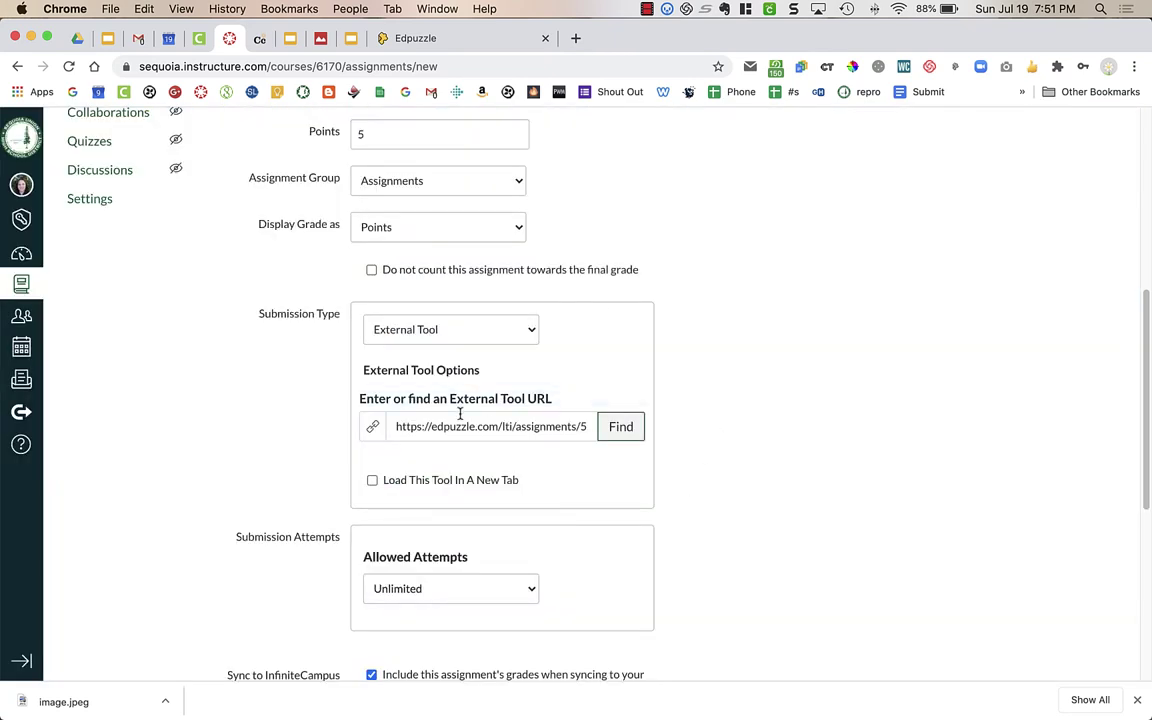
scroll(697, 399, "up", 5)
scroll(696, 393, "down", 5)
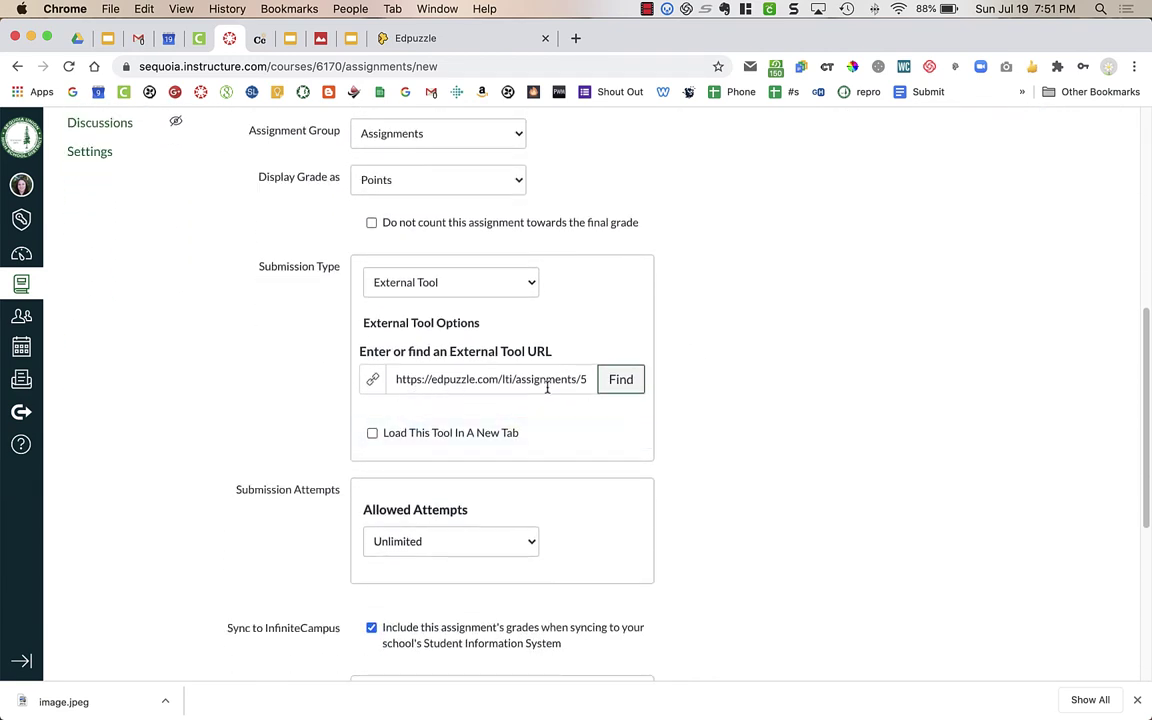
scroll(701, 476, "down", 4)
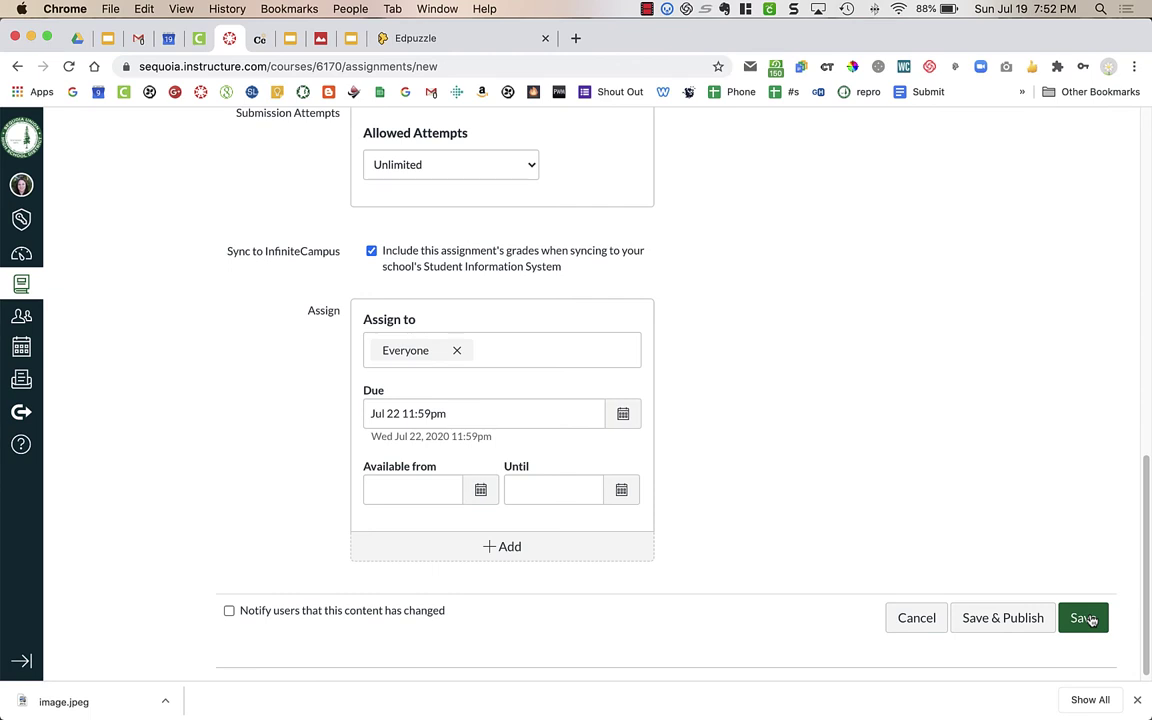
left_click(1085, 618)
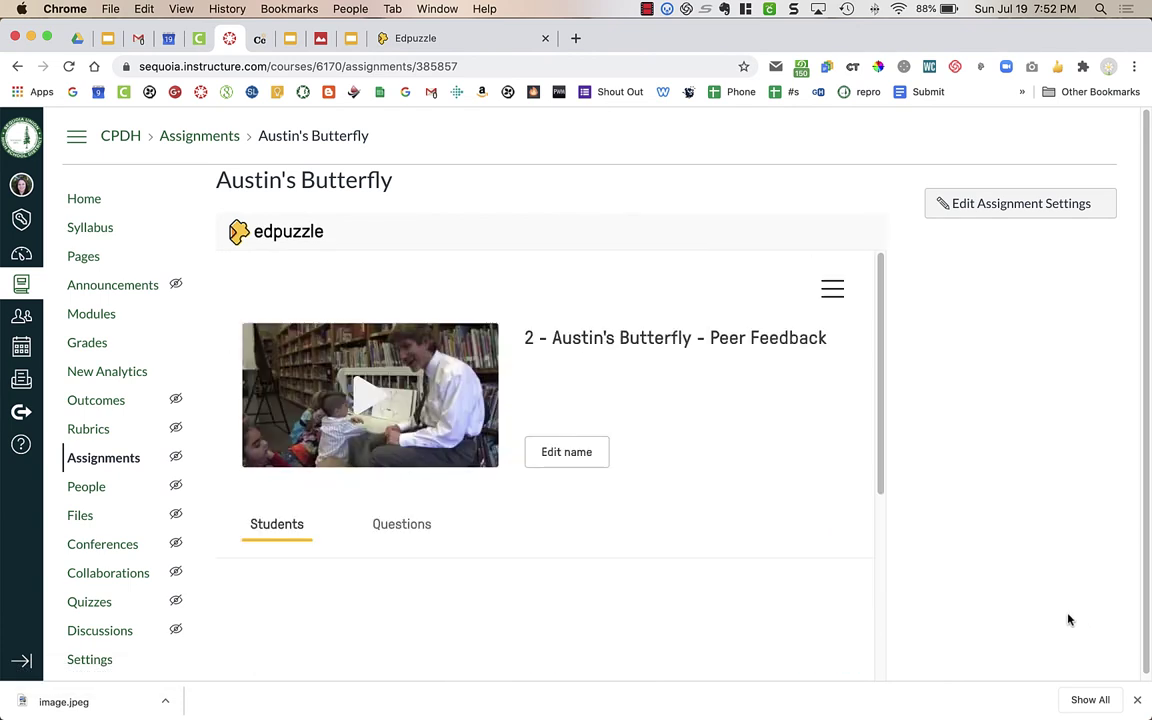
scroll(427, 469, "down", 2)
scroll(424, 468, "up", 3)
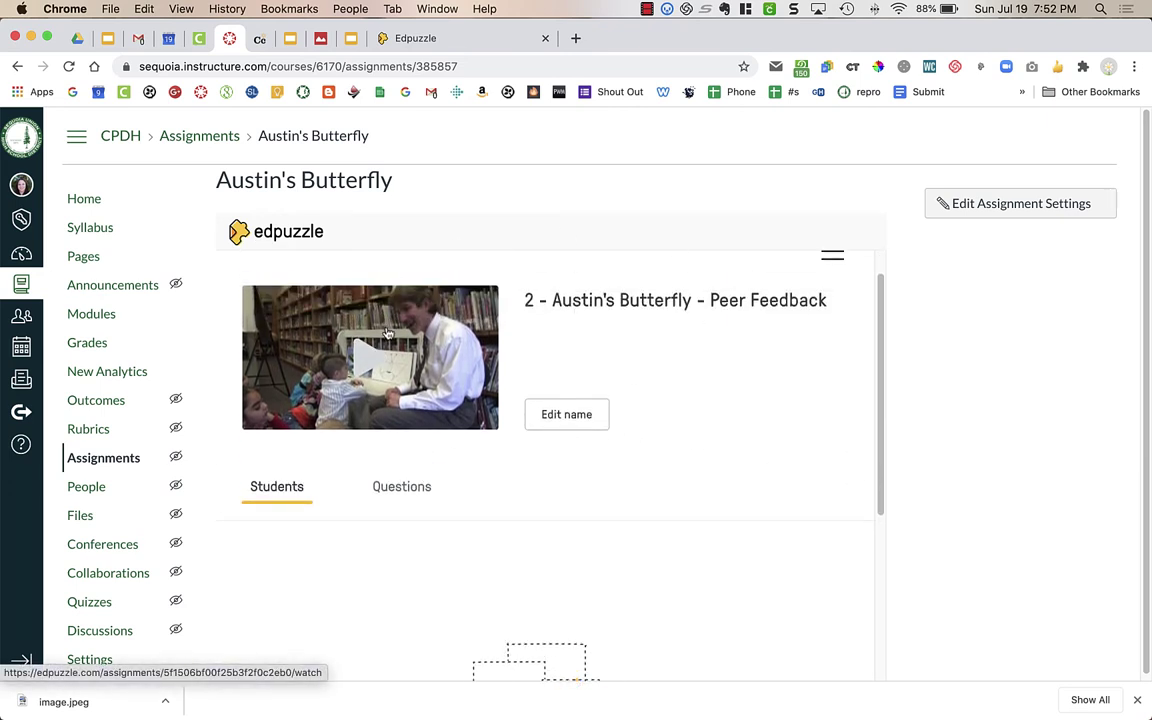
scroll(368, 455, "down", 4)
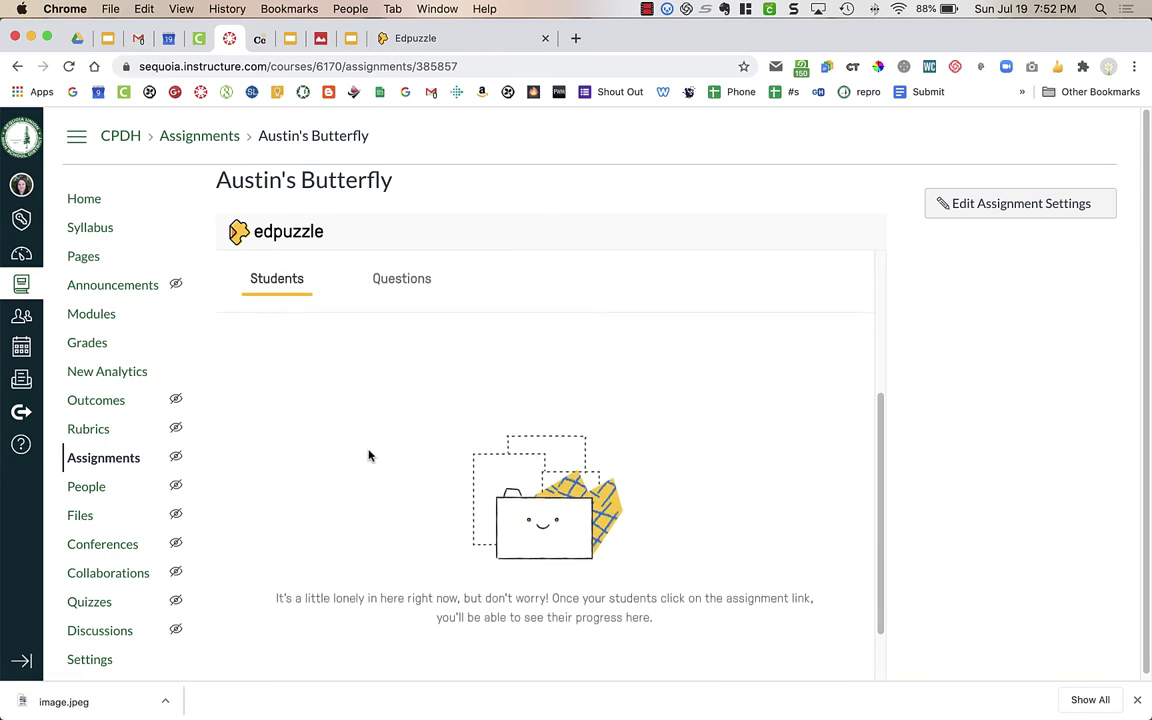
scroll(368, 455, "down", 1)
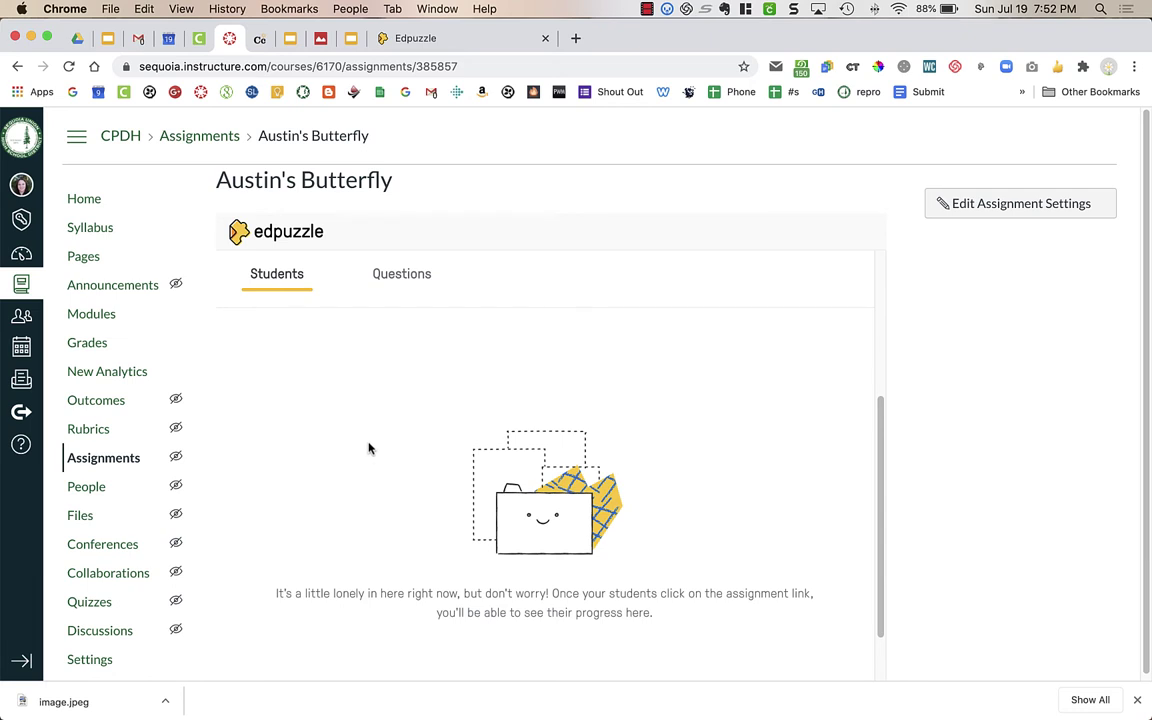
scroll(368, 455, "down", 2)
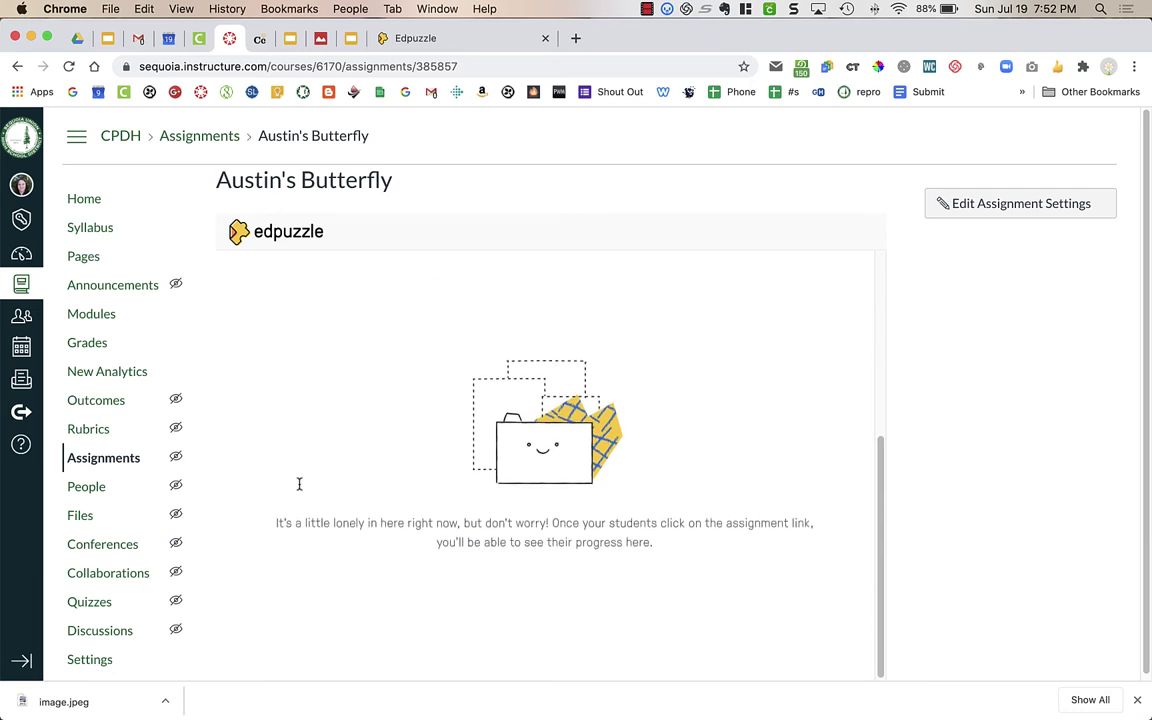
scroll(311, 586, "up", 3)
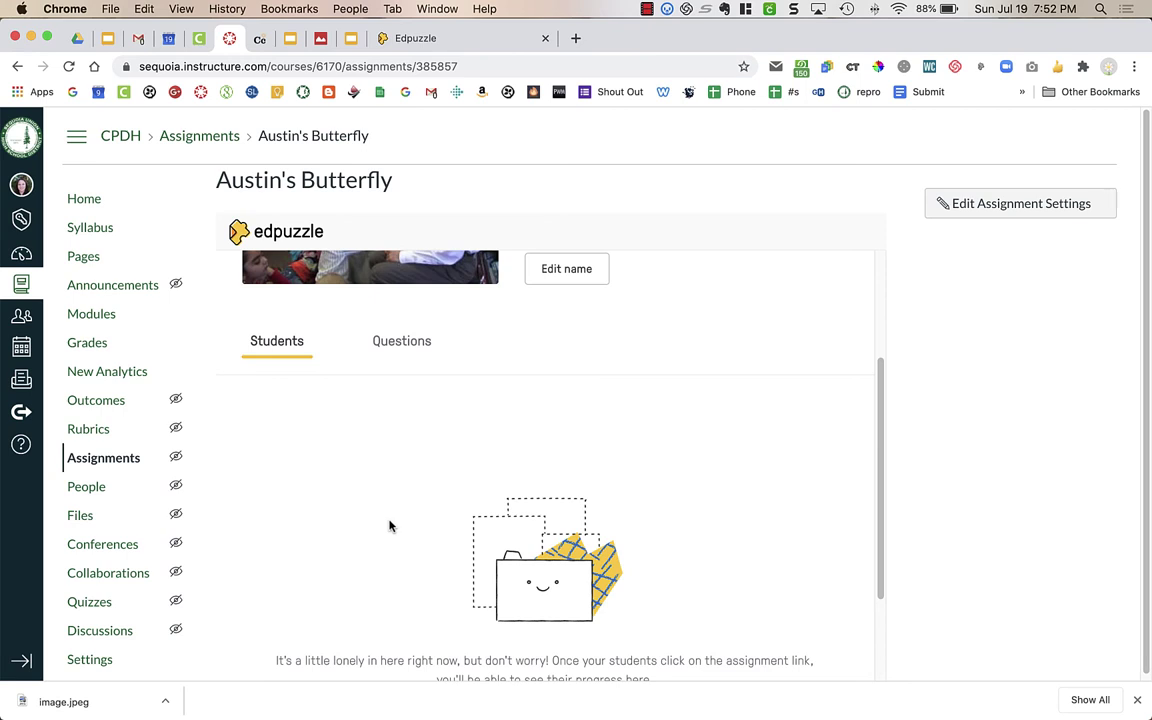
- Look over the open-ended questions at 01:02 and 06:04, then edit the assignment settings
left_click(390, 345)
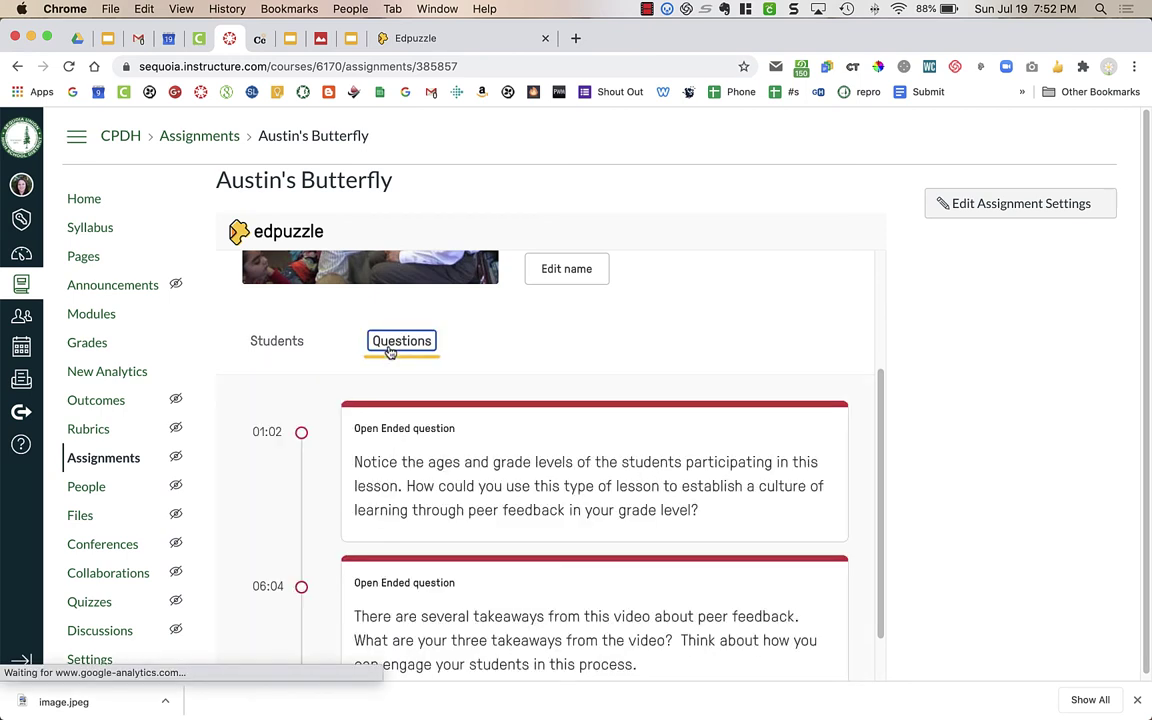
scroll(421, 473, "down", 1)
scroll(421, 473, "up", 5)
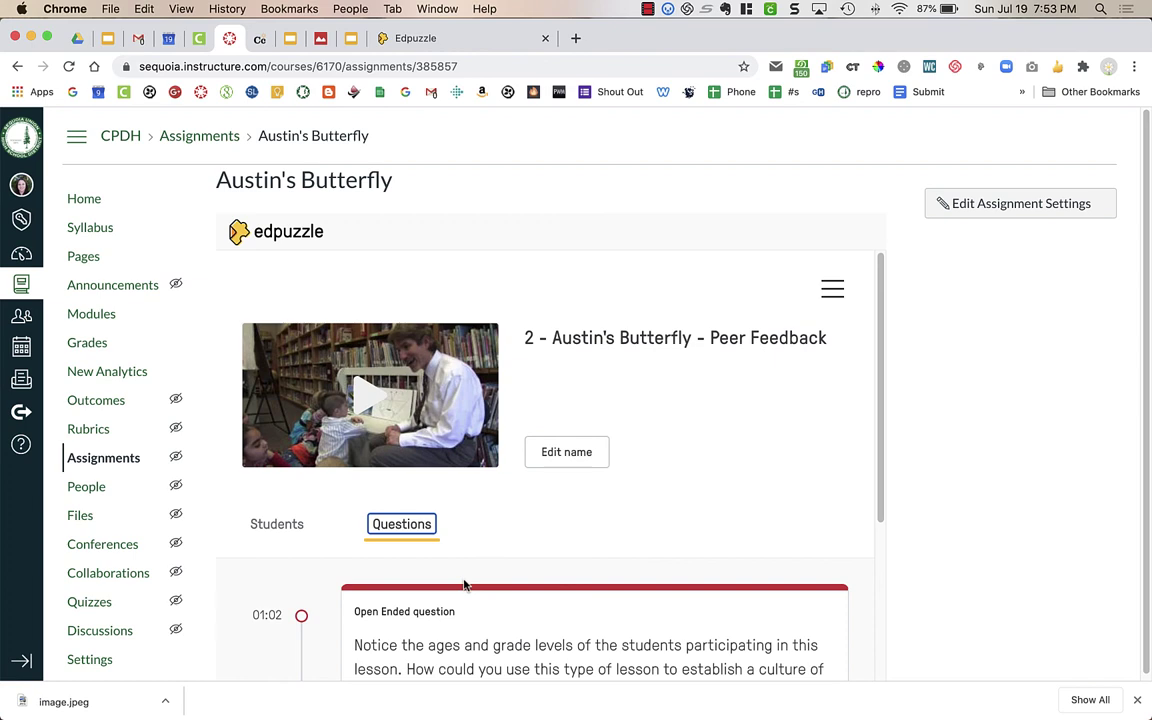
scroll(463, 585, "down", 5)
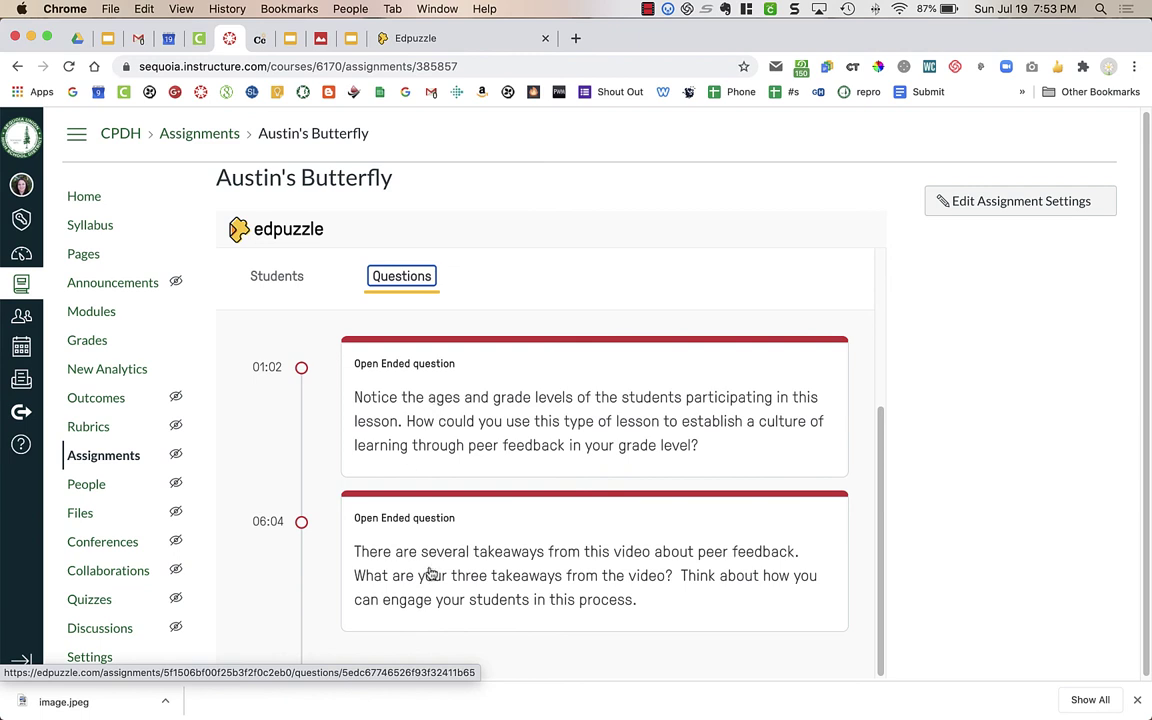
scroll(481, 455, "up", 3)
scroll(483, 456, "up", 2)
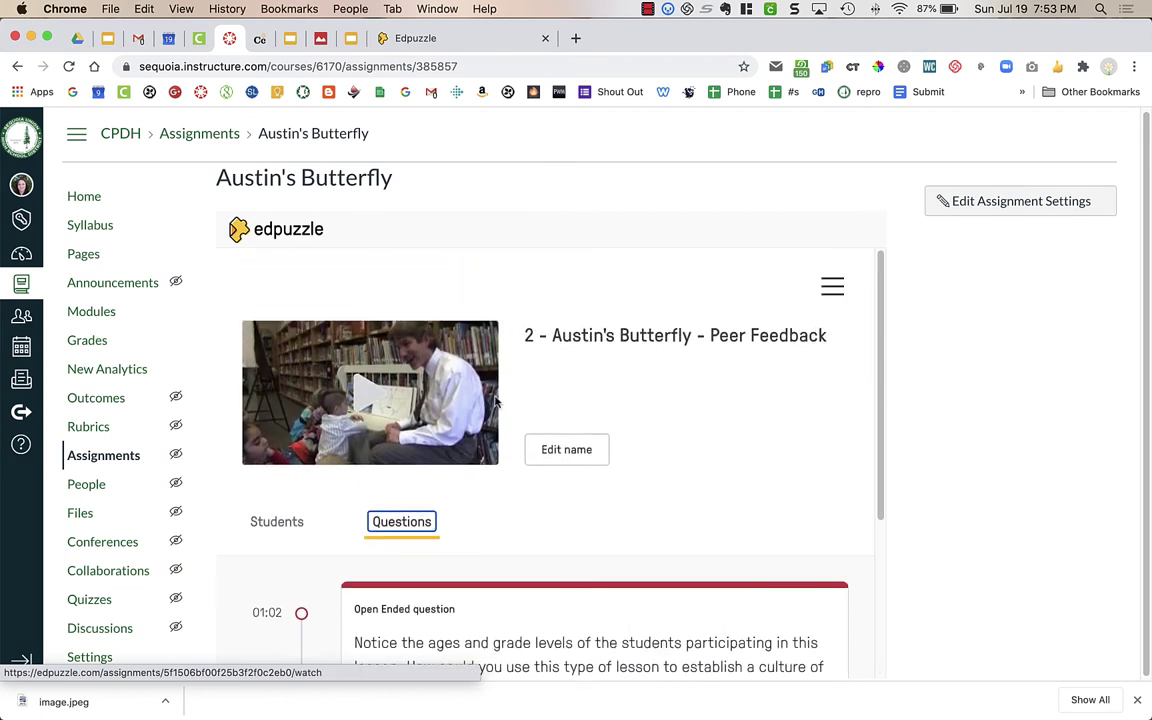
left_click(1026, 200)
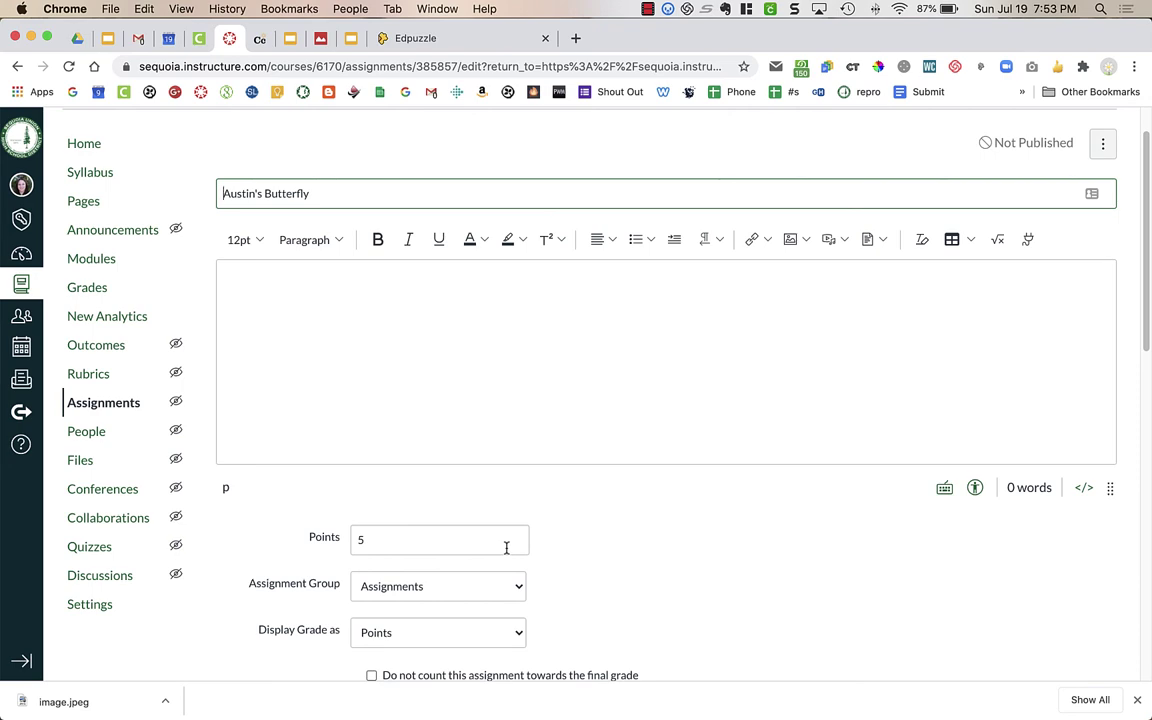
- Scroll the edit form past the Edpuzzle URL and Jul 22 11:59pm due date to the bottom
scroll(563, 636, "down", 5)
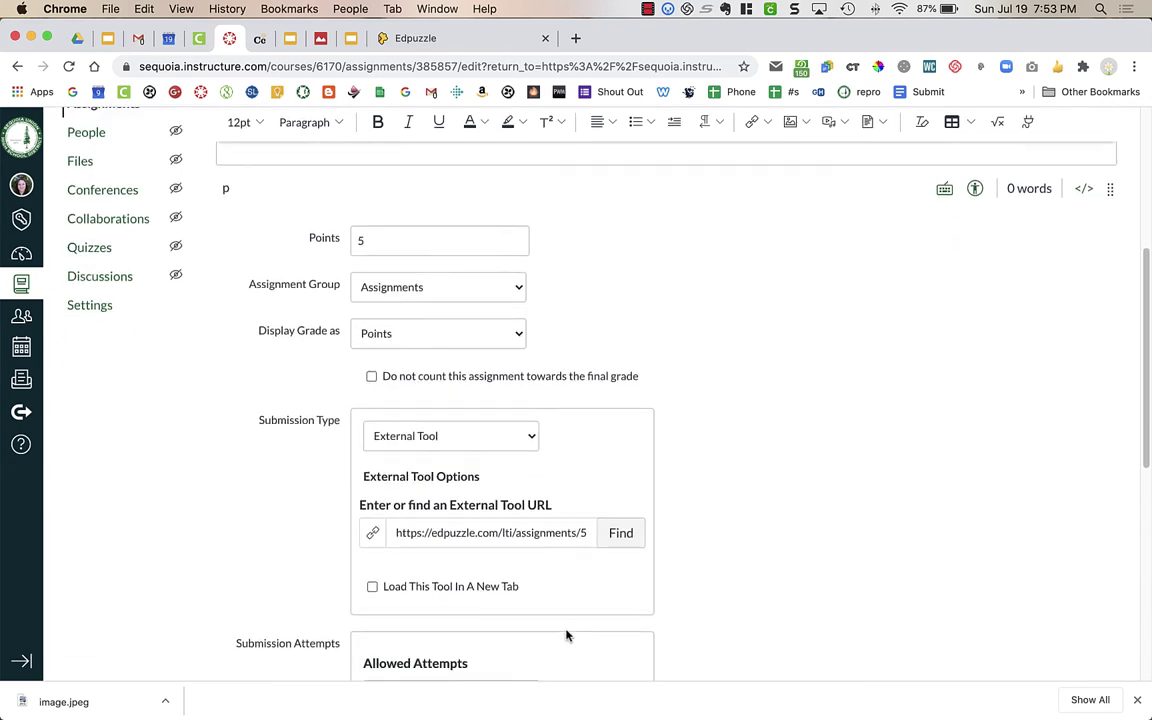
scroll(566, 635, "down", 10)
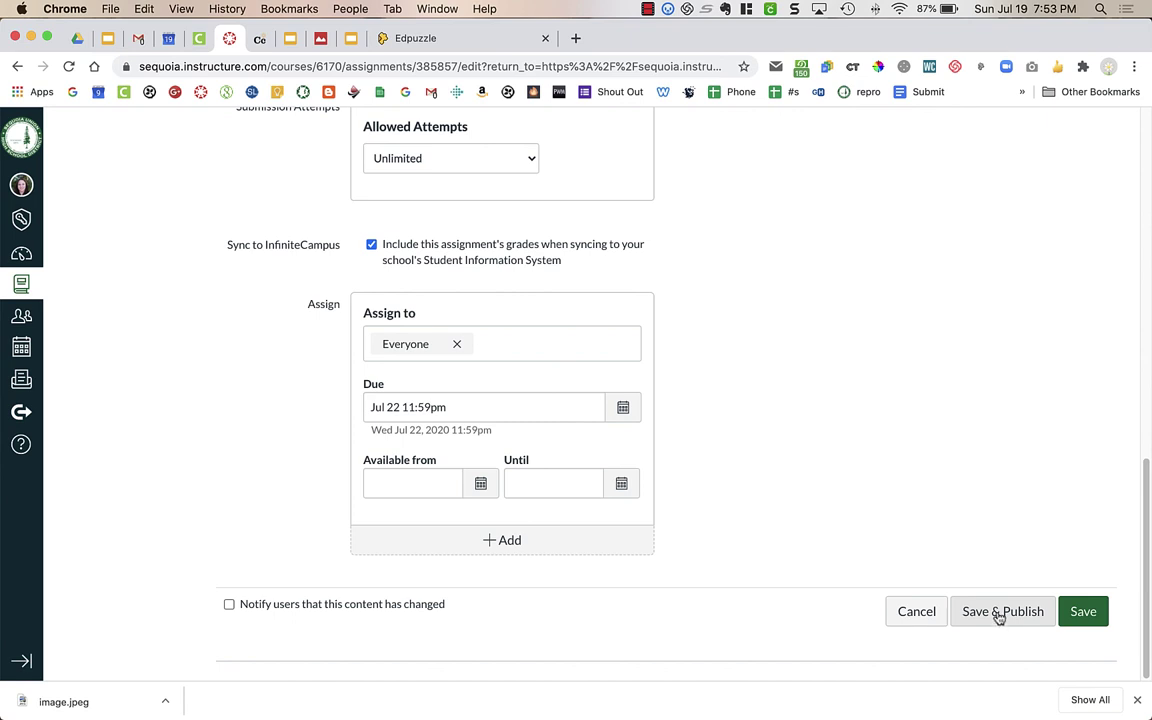
- Use Save & Publish at the bottom of the edit form to publish the assignment
left_click(999, 616)
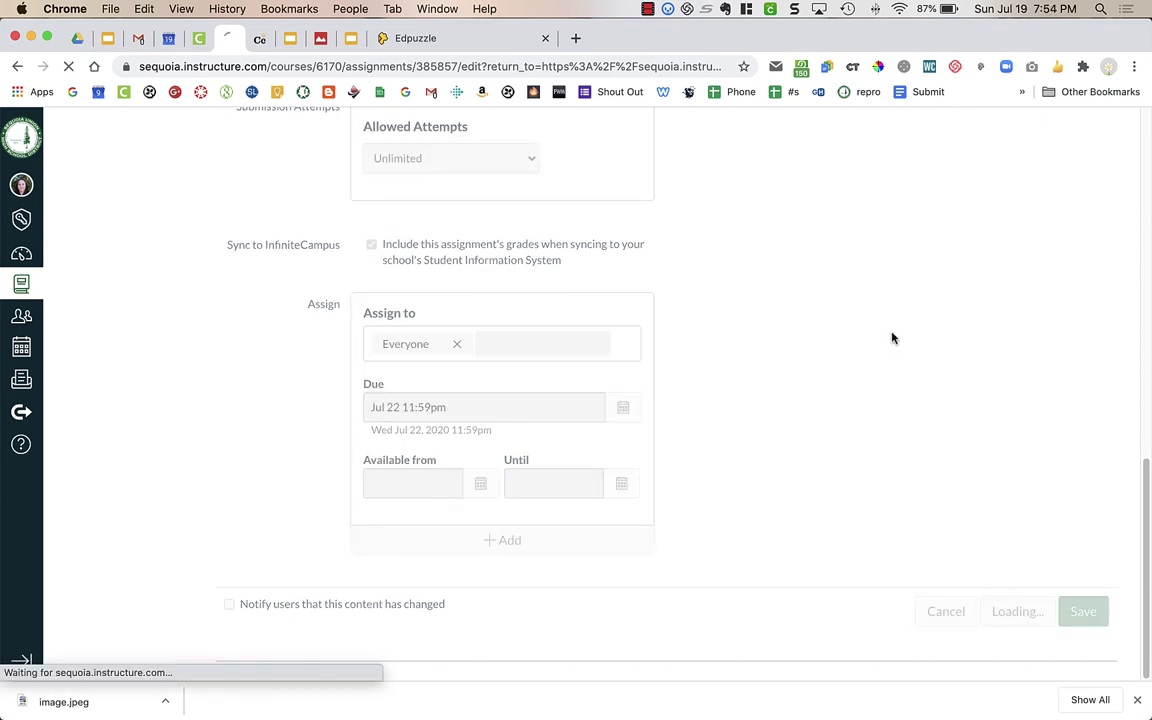